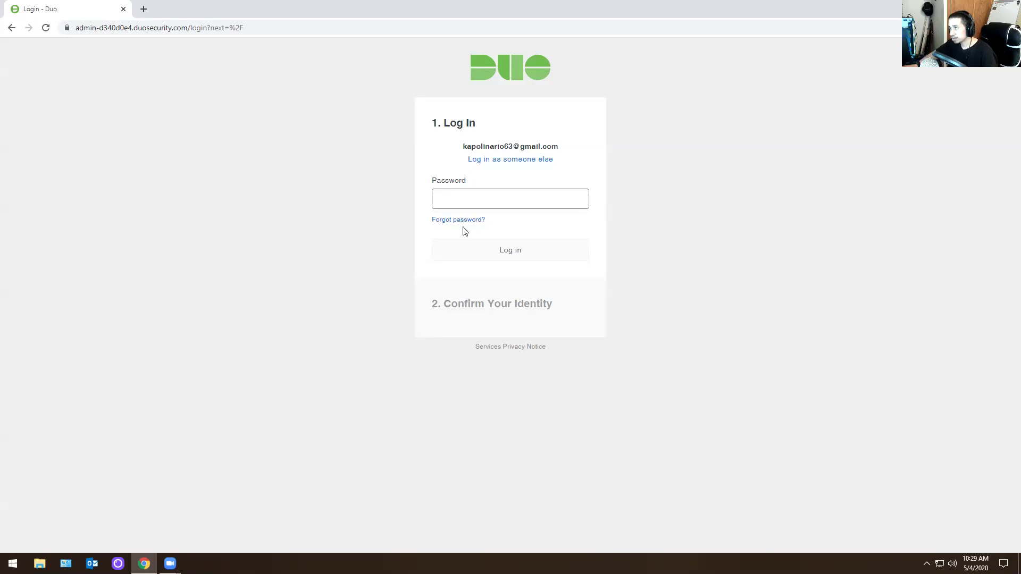
- Sign in with the account password and approve the Duo Push verification
click(471, 197)
text(•)
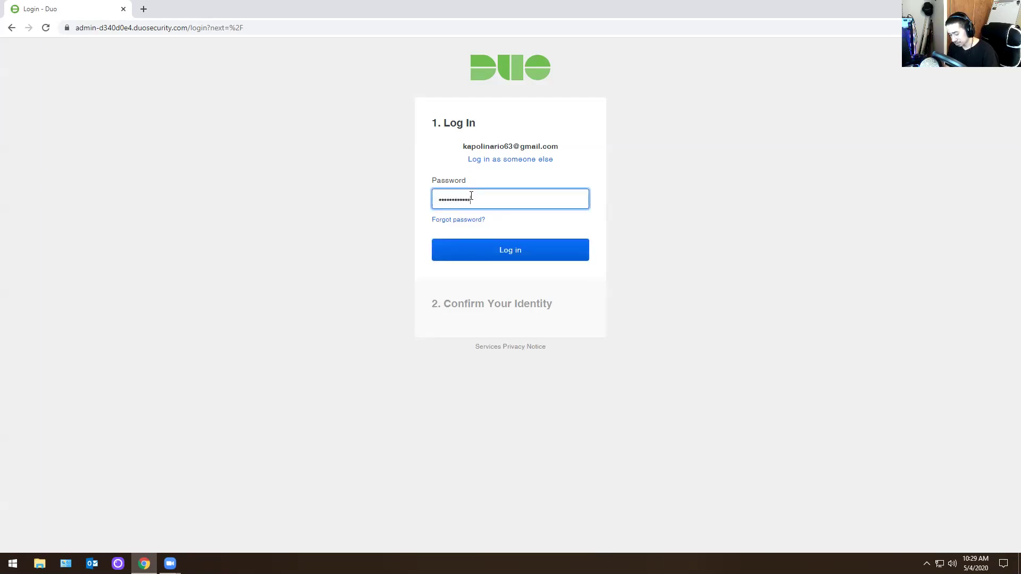
key(Return)
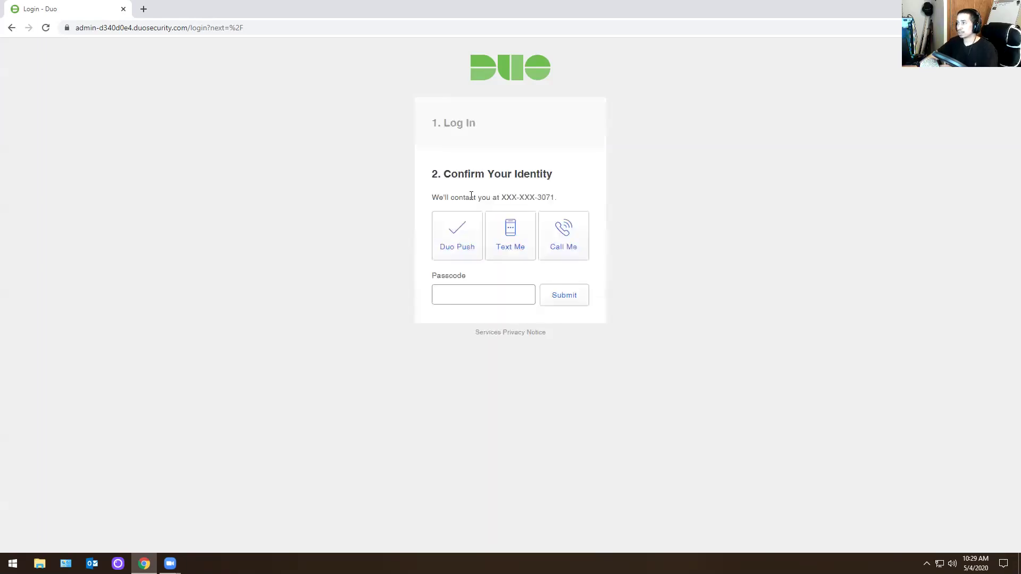
click(453, 258)
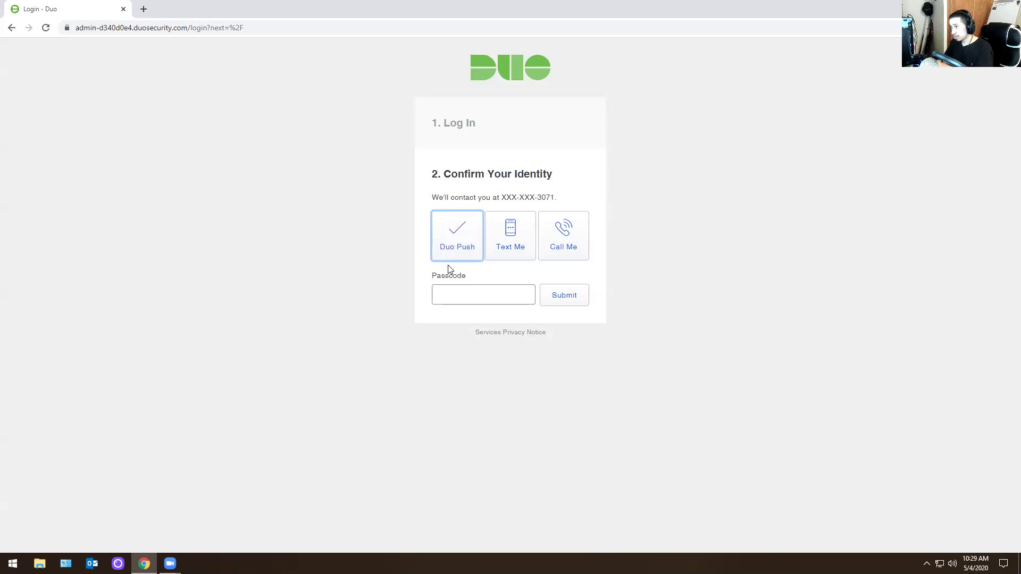
click(447, 233)
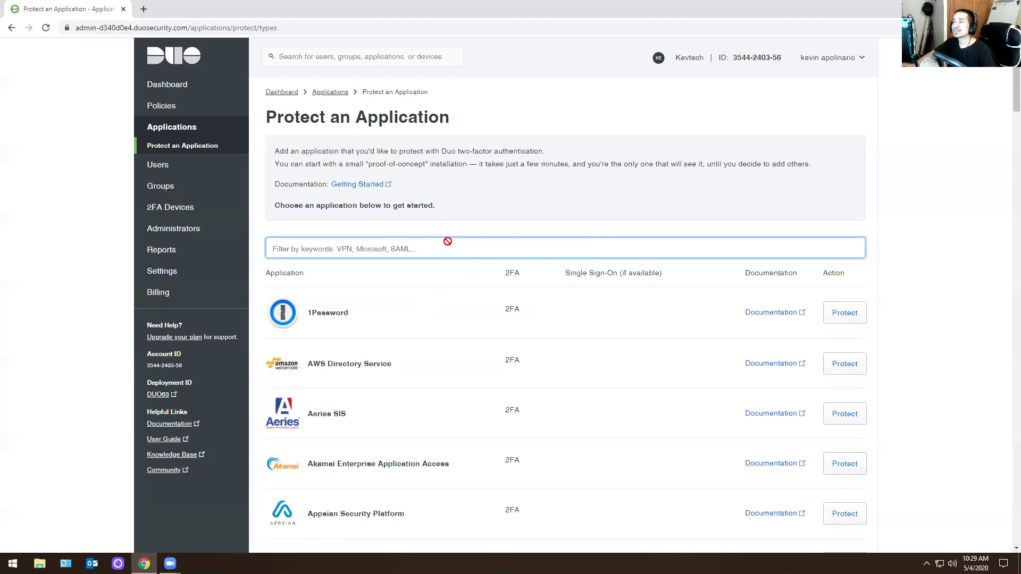
click(200, 55)
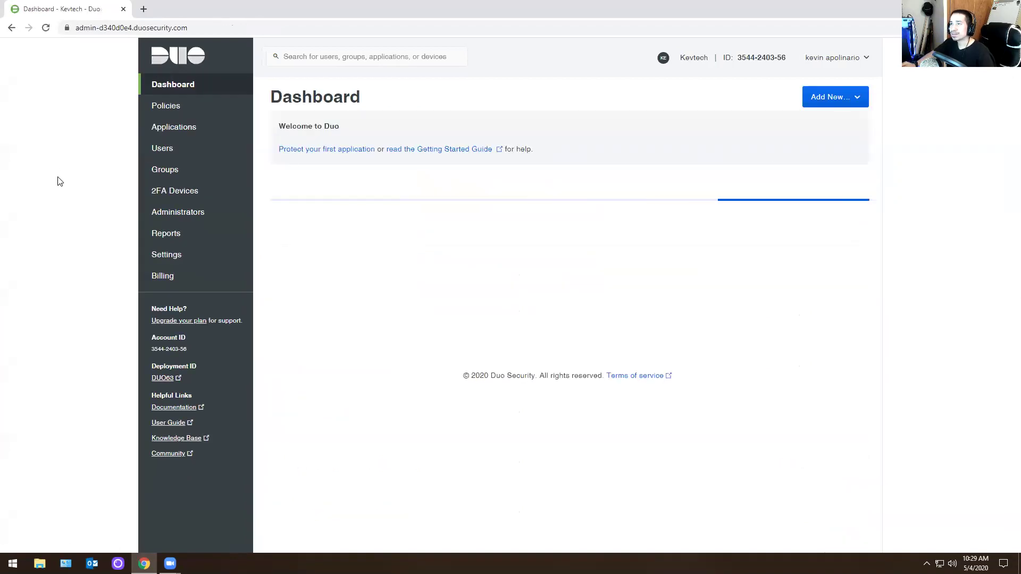
click(167, 132)
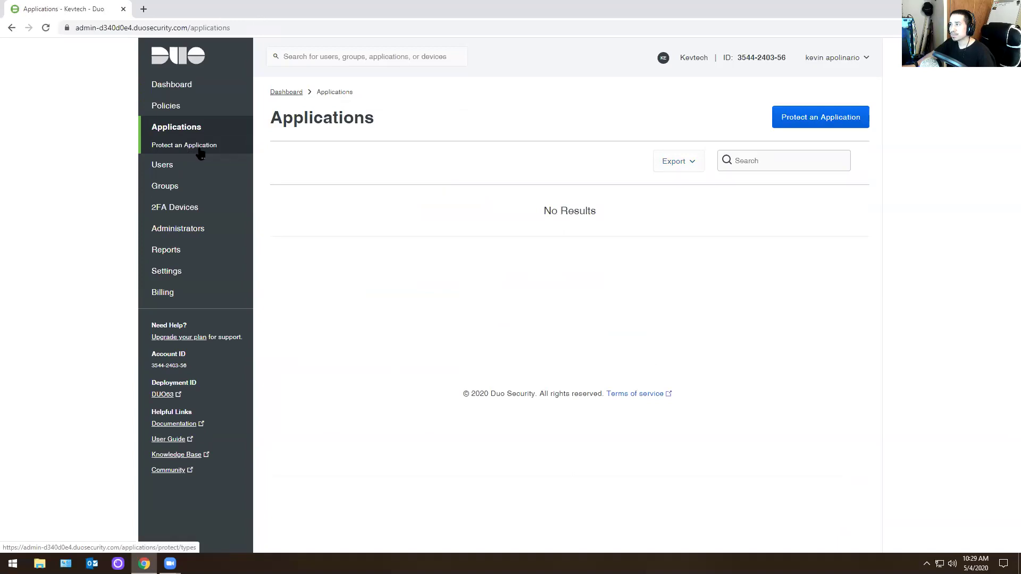
click(180, 146)
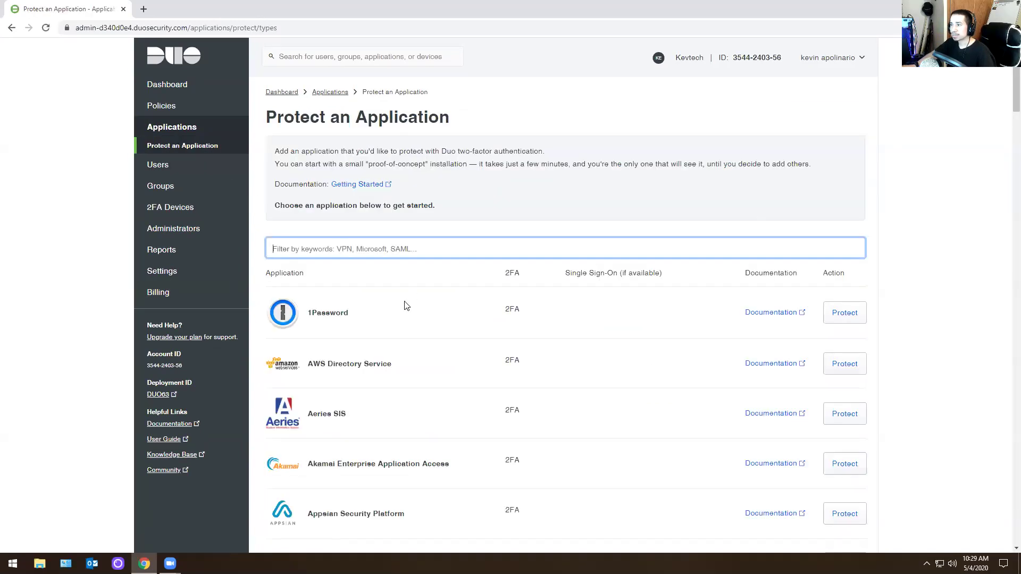
scroll(394, 314, down, 12)
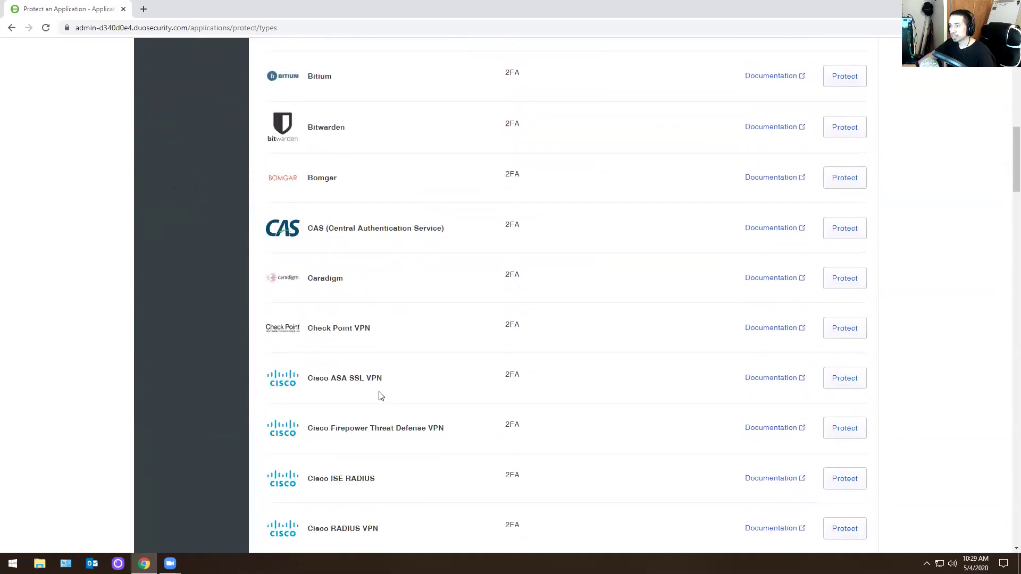
scroll(326, 213, down, 3)
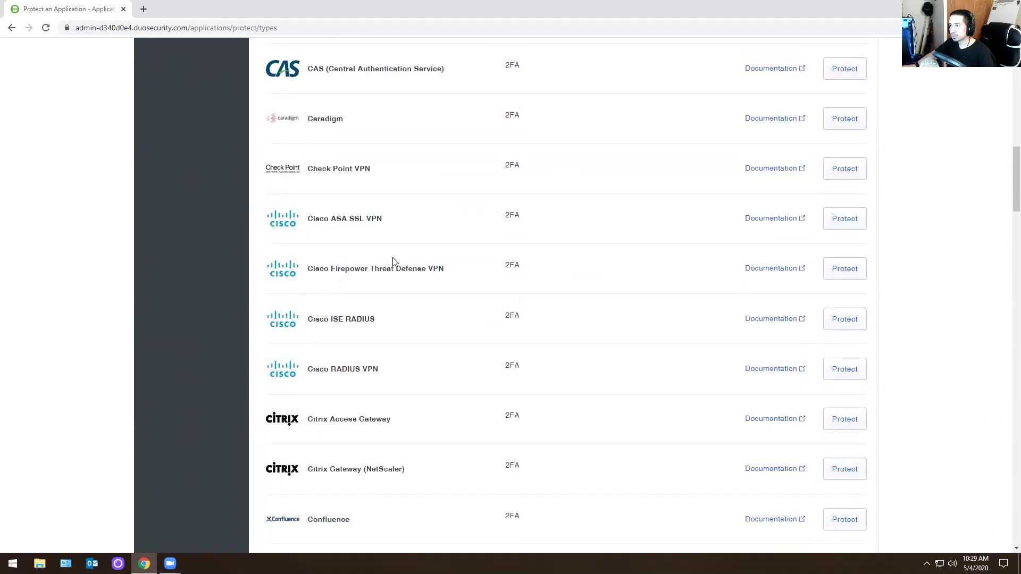
scroll(393, 262, down, 14)
scroll(298, 399, up, 15)
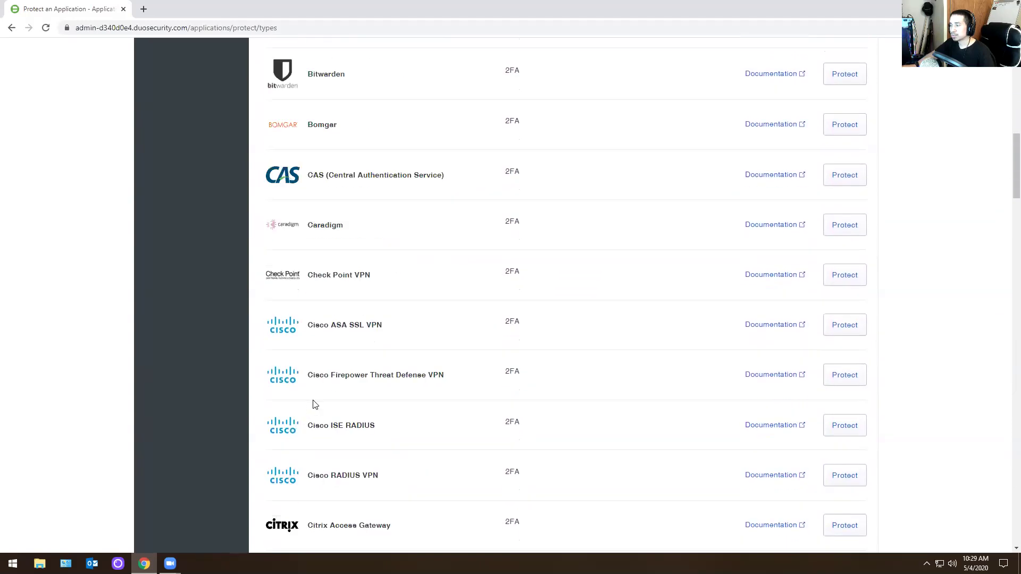
scroll(419, 416, down, 20)
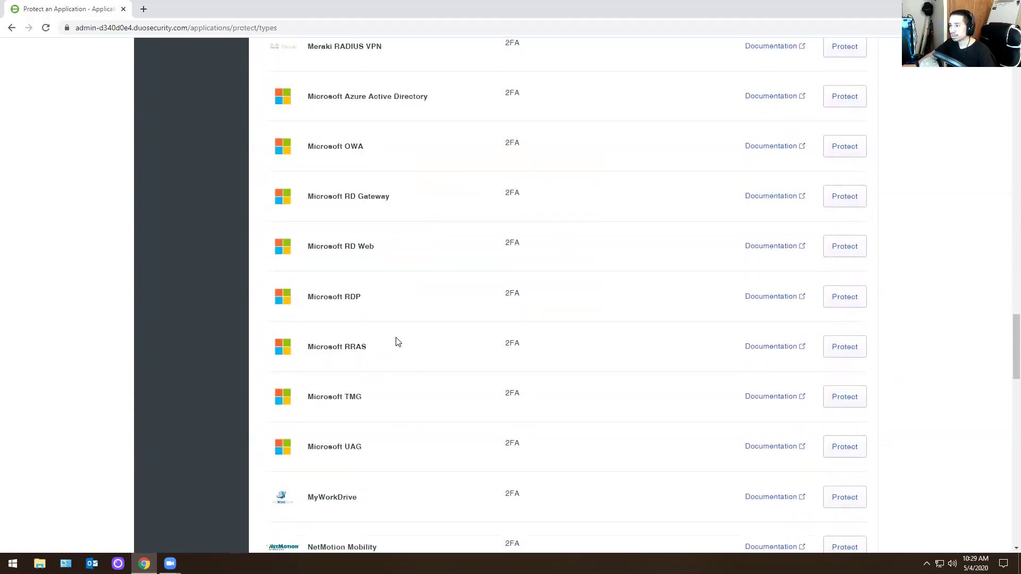
scroll(396, 341, down, 20)
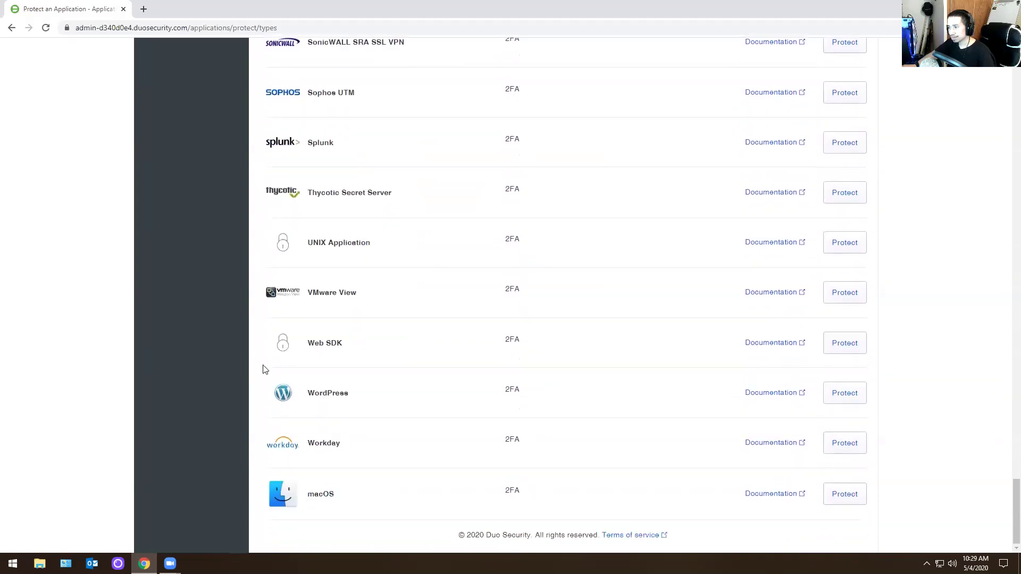
scroll(197, 418, up, 20)
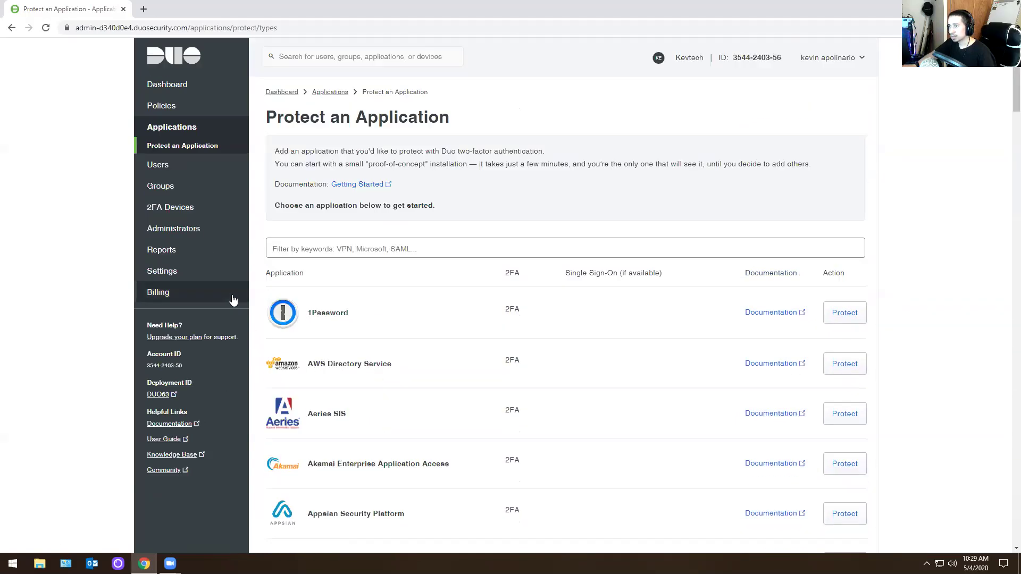
scroll(409, 381, down, 9)
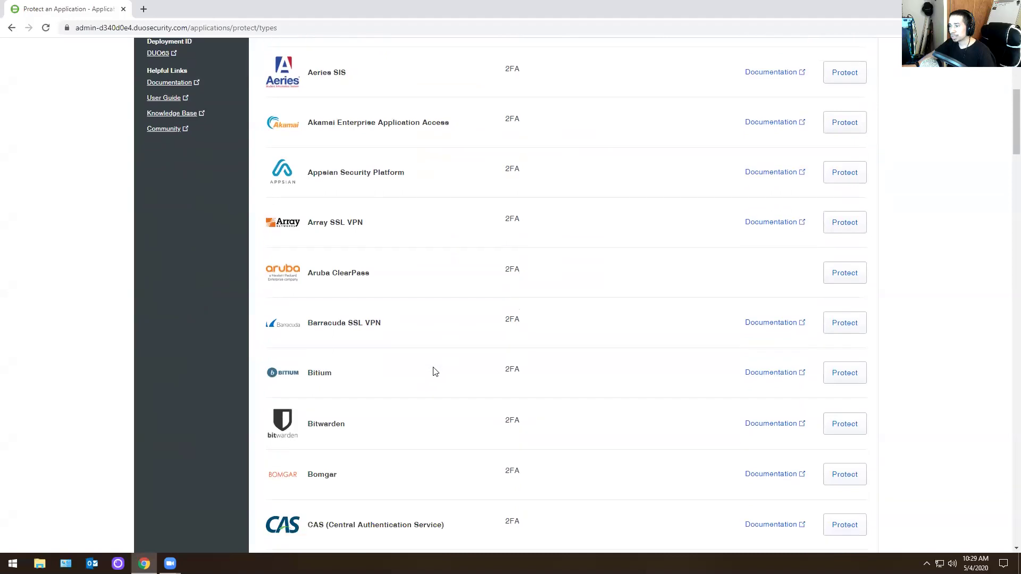
scroll(388, 347, up, 5)
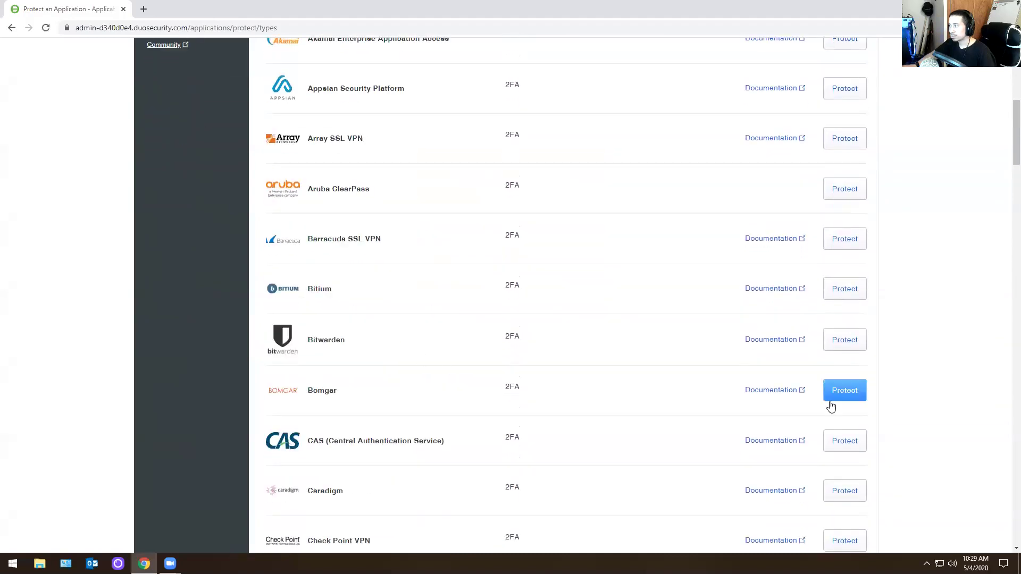
click(768, 392)
scroll(222, 345, down, 20)
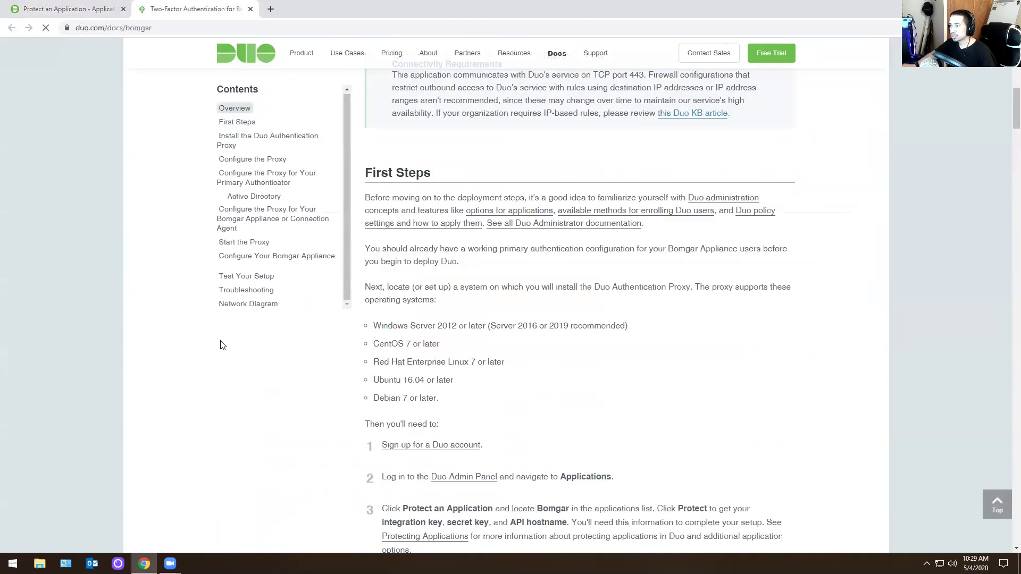
scroll(222, 346, down, 20)
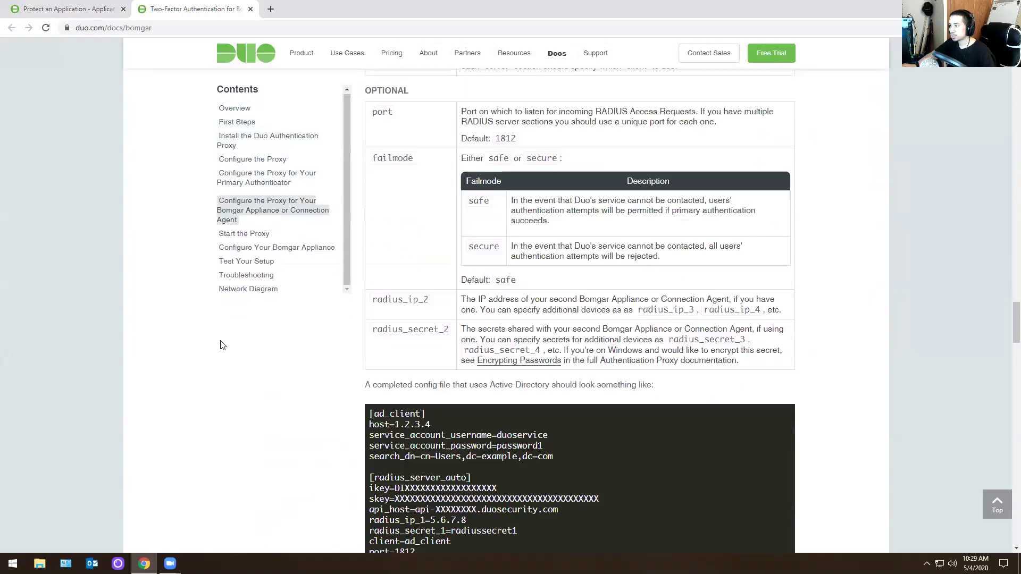
scroll(223, 340, down, 9)
scroll(221, 341, up, 15)
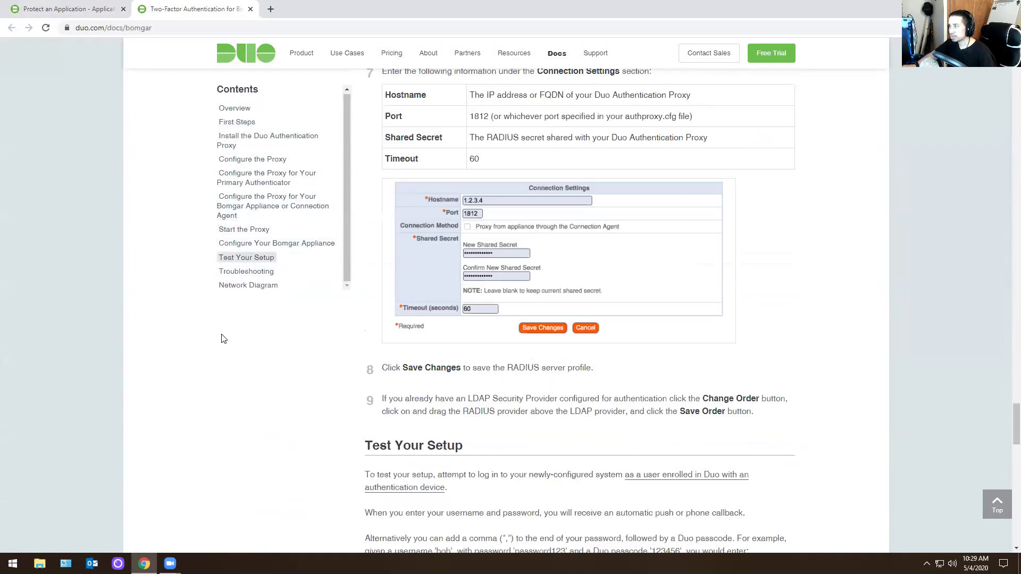
scroll(202, 378, up, 20)
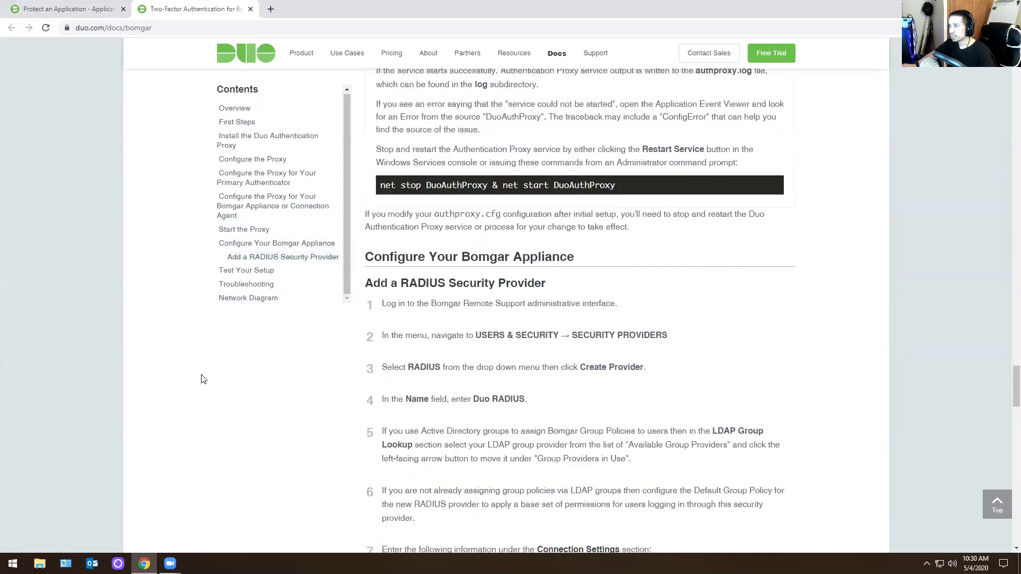
scroll(202, 379, up, 8)
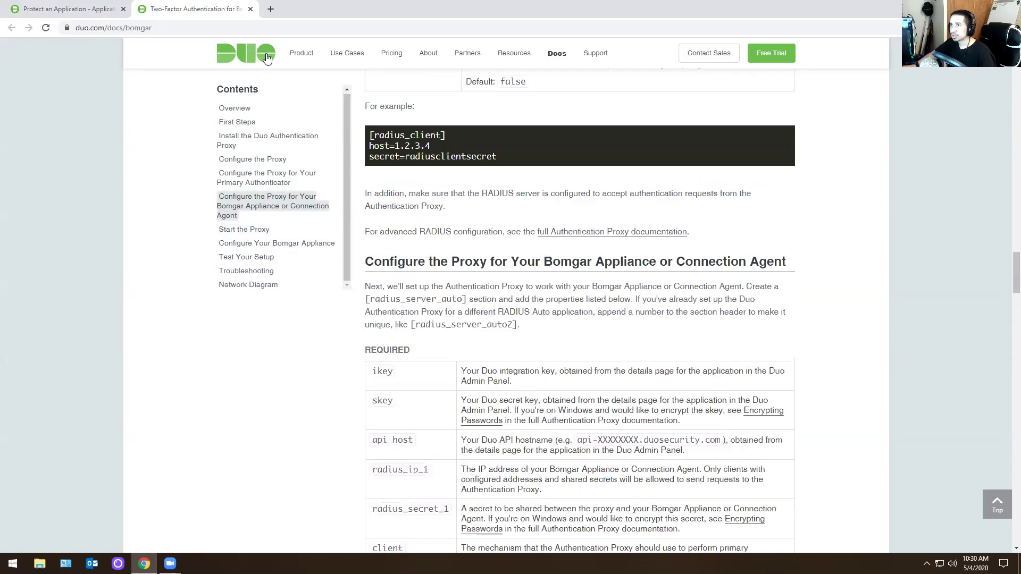
click(251, 9)
scroll(168, 405, up, 8)
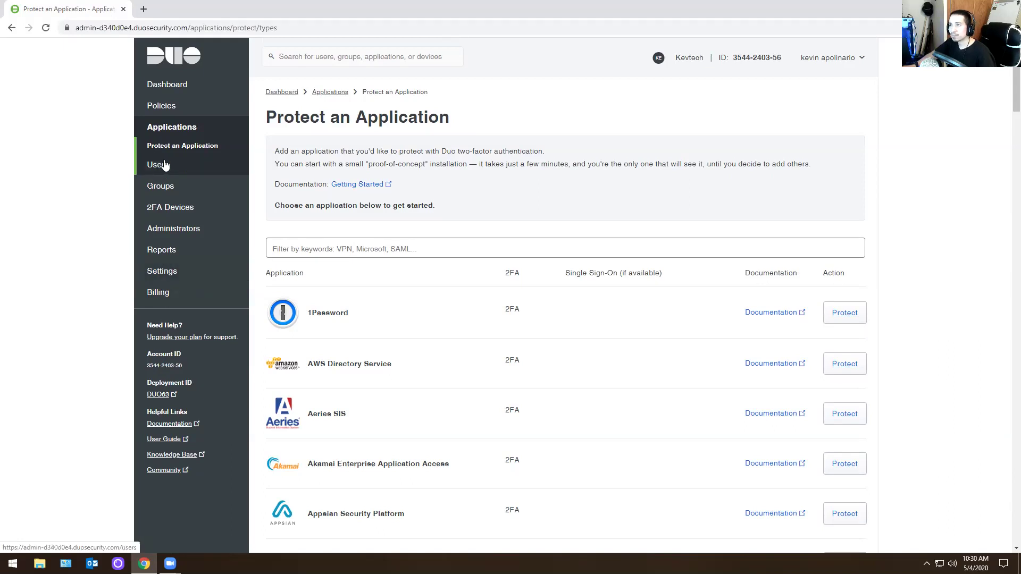
- Find the user by username and set the account status to Active
click(326, 57)
text(apol)
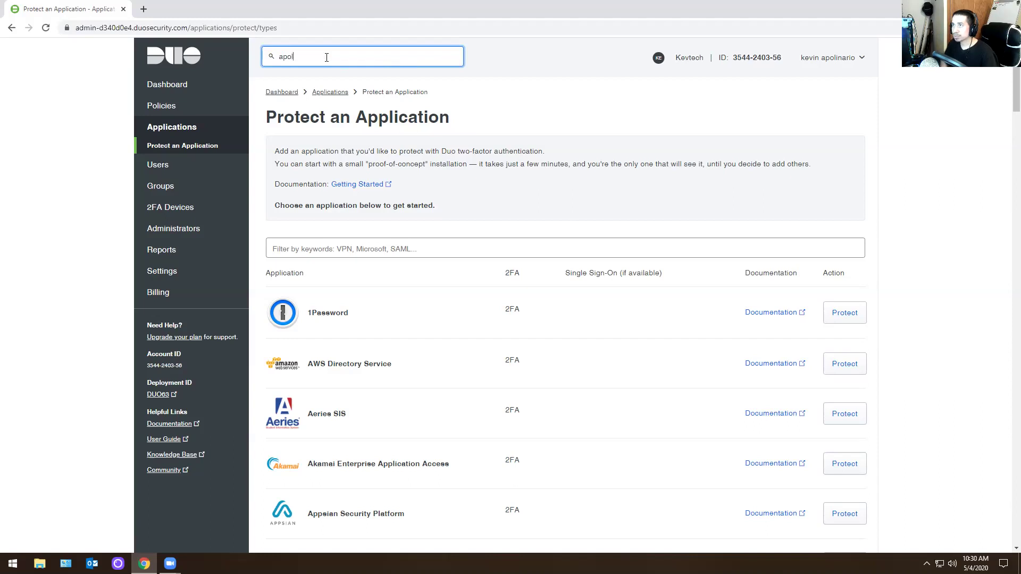
click(334, 80)
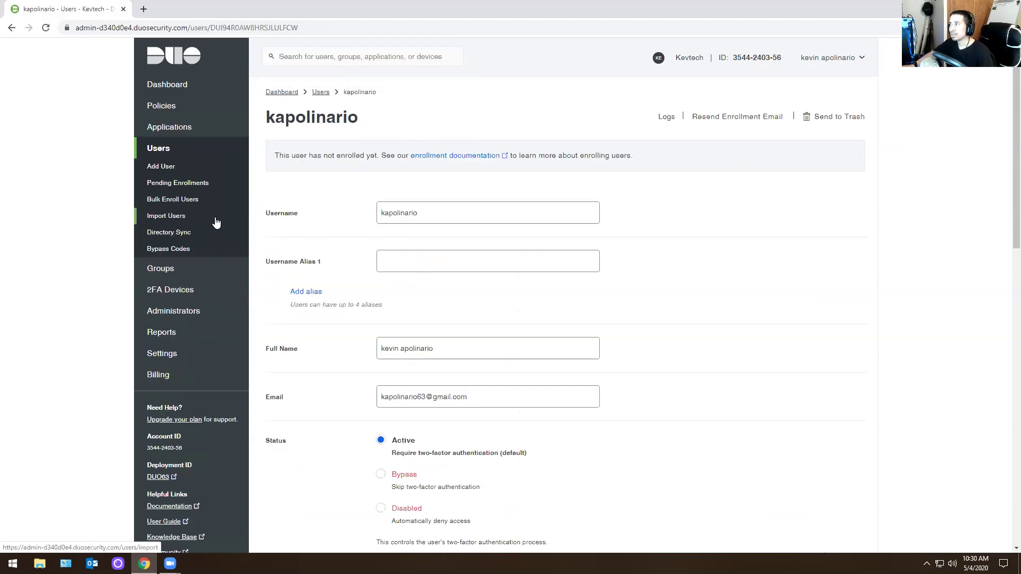
scroll(265, 240, down, 3)
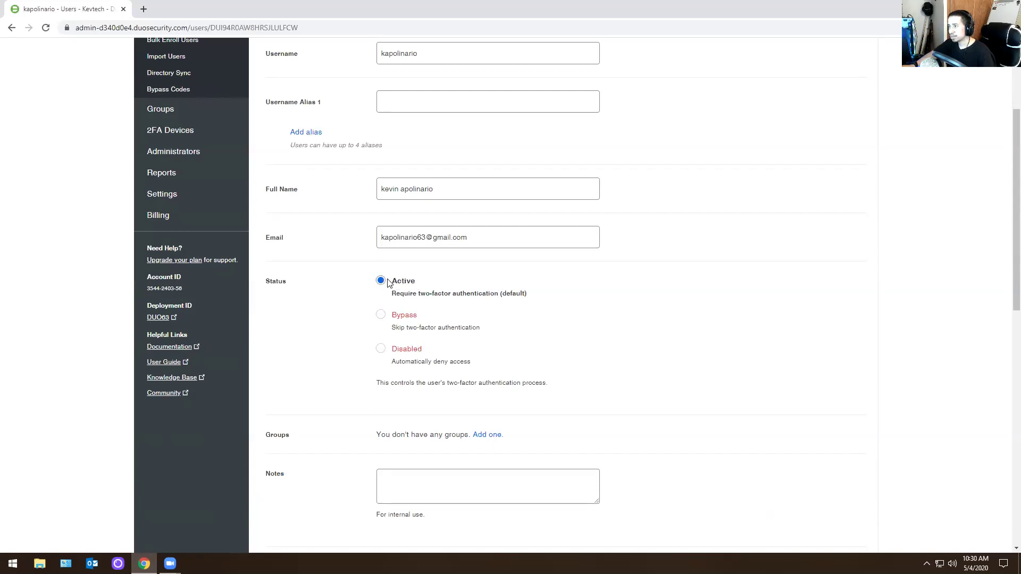
click(388, 282)
- Resend the enrollment email from the user's details page
scroll(403, 372, down, 3)
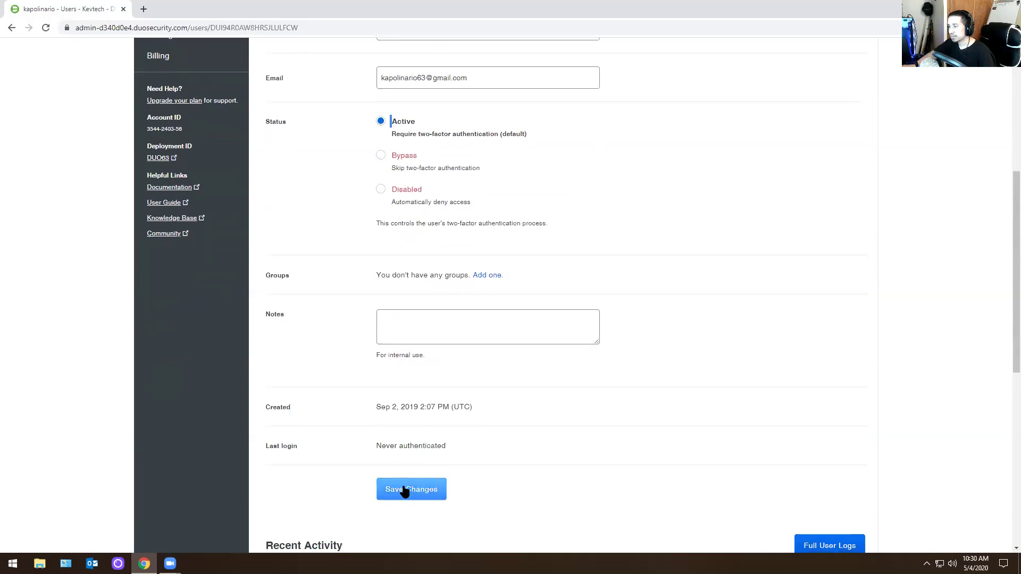
scroll(290, 356, up, 6)
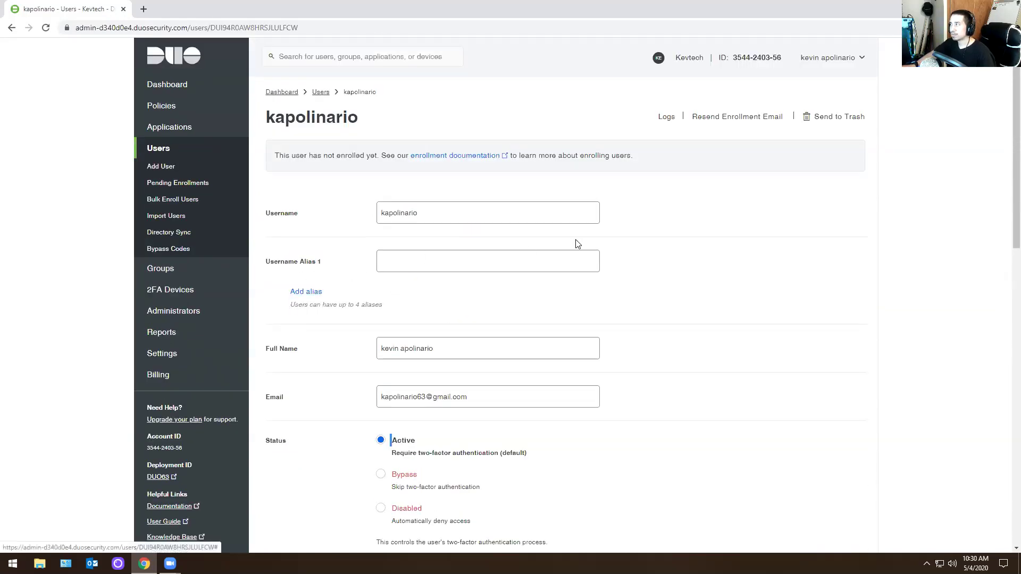
scroll(429, 249, down, 2)
scroll(428, 249, down, 9)
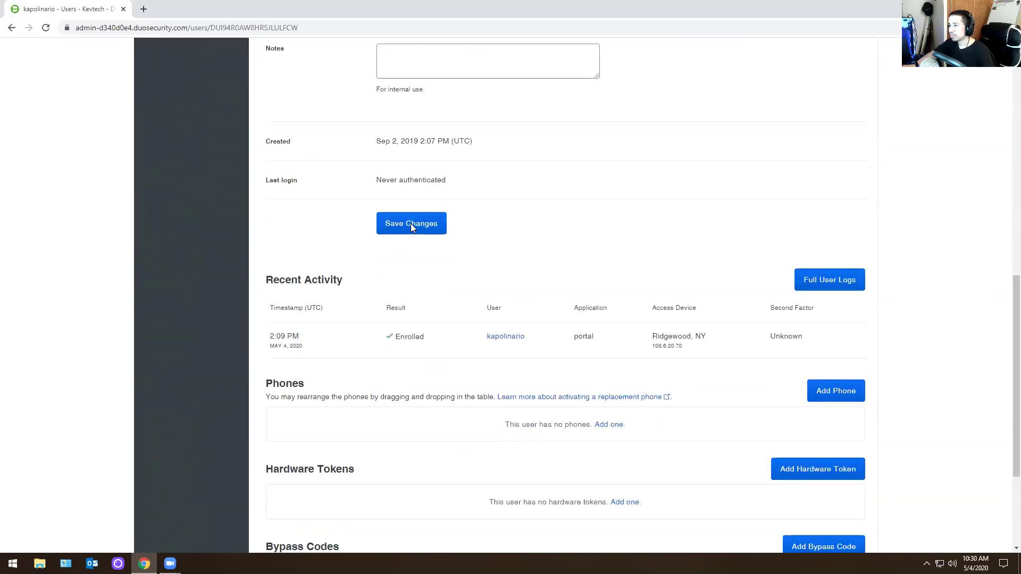
scroll(465, 360, up, 11)
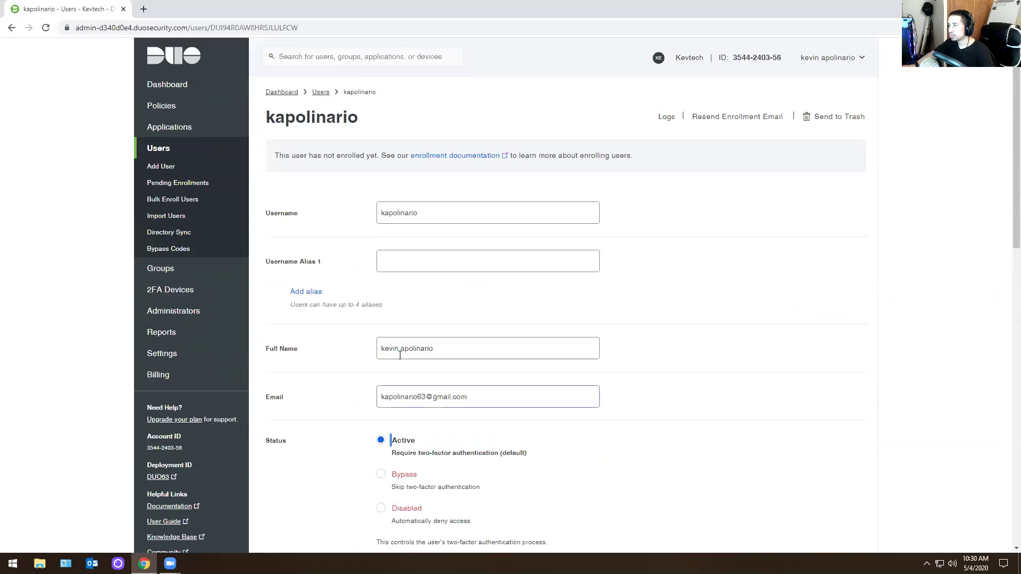
click(755, 117)
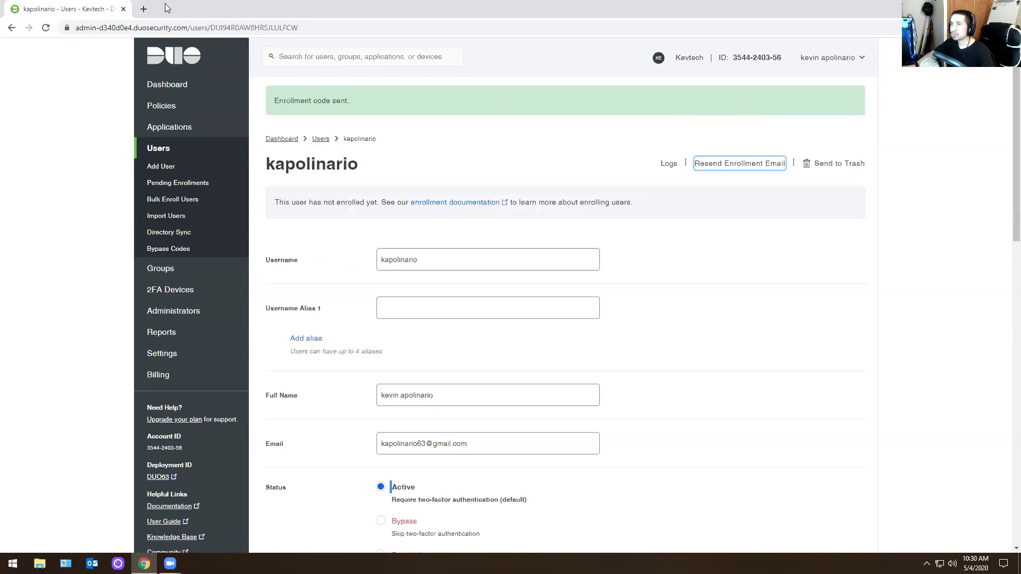
- Maximize the Gmail window and follow the Duo Security Enrollment email's link
click(143, 9)
key(ctrl+w)
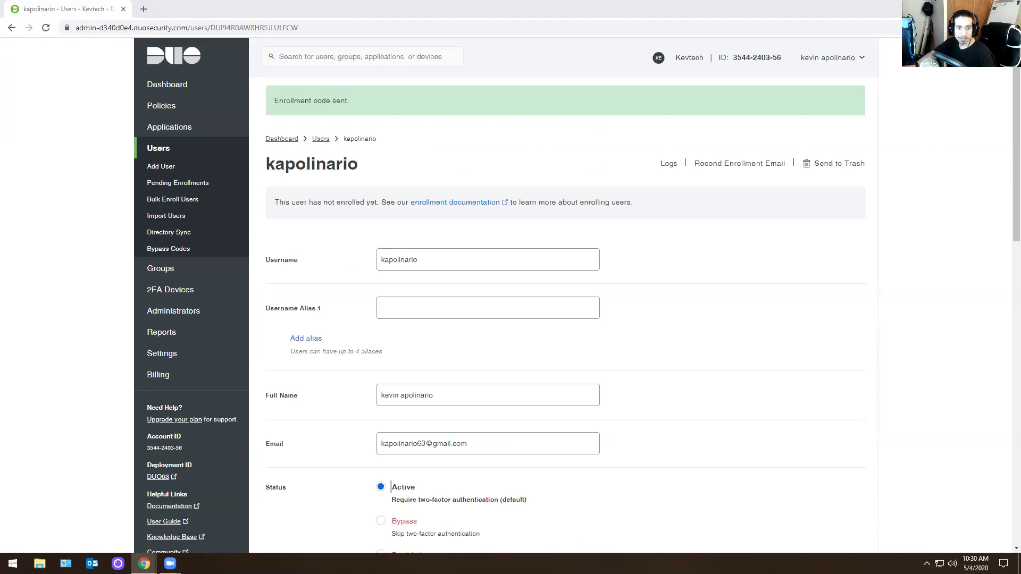
key(alt+Tab)
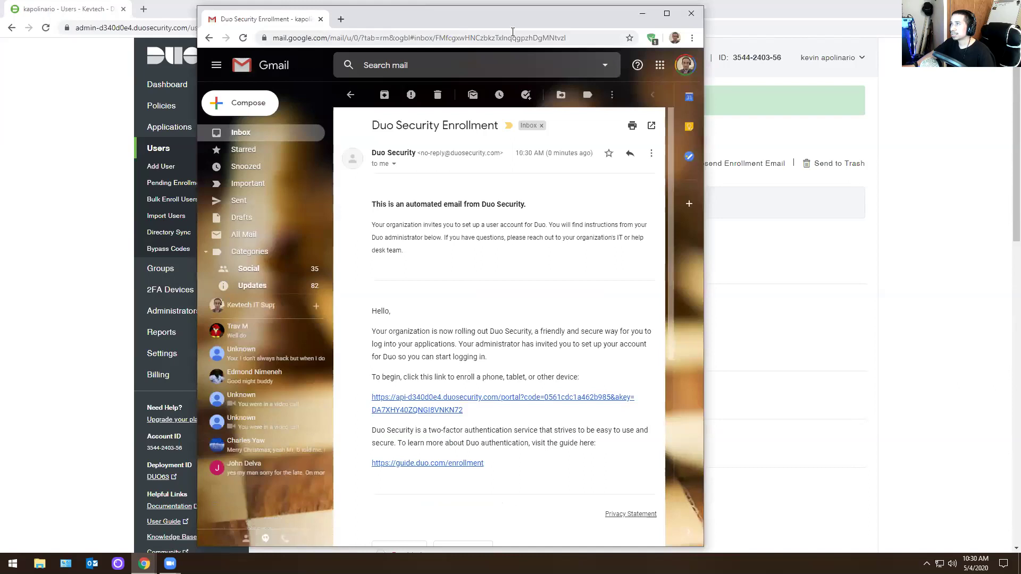
key(super+Up)
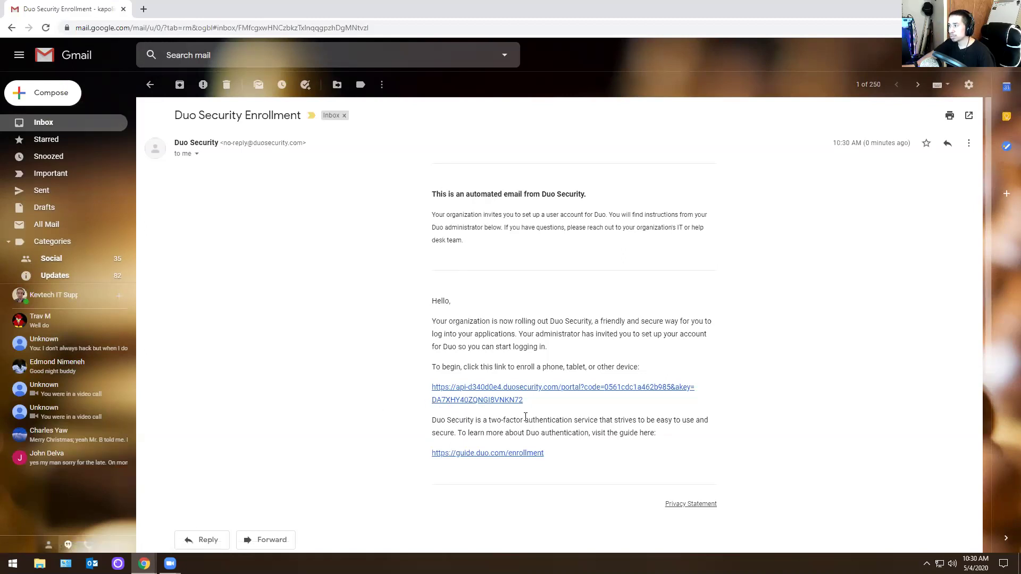
click(505, 396)
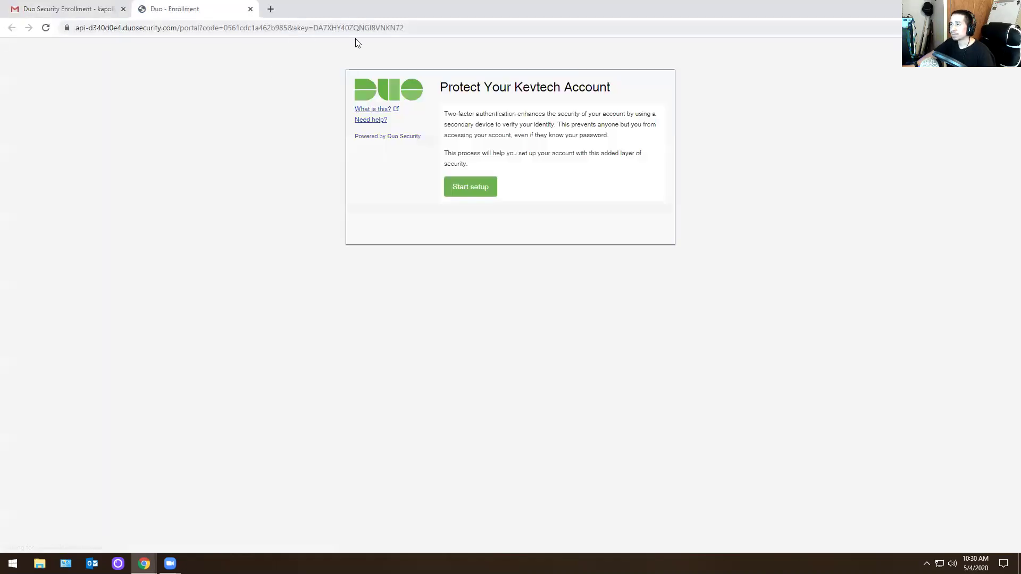
- Start setup, choose Mobile phone as the device, and begin entering the phone number
click(458, 189)
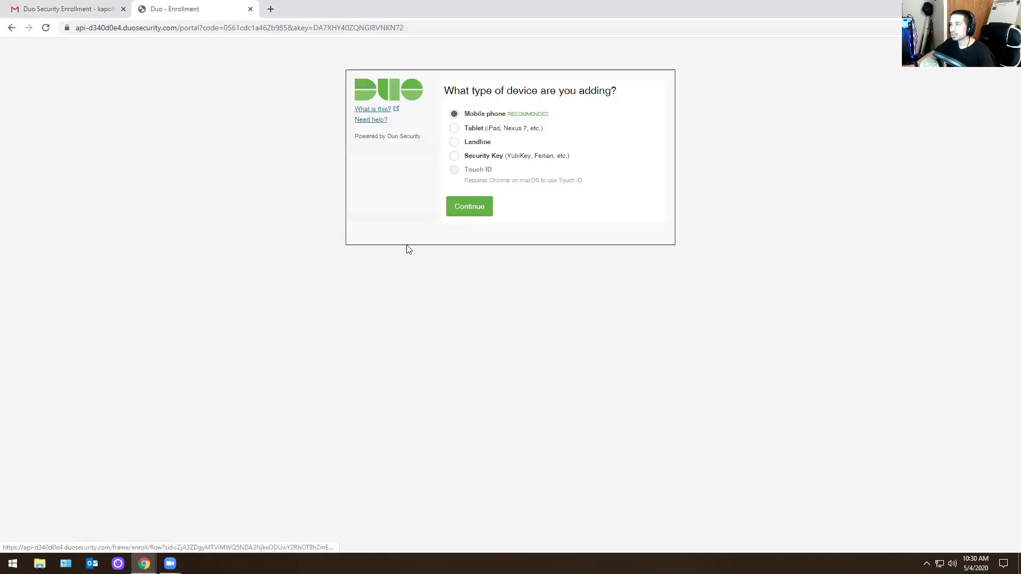
click(466, 209)
click(486, 144)
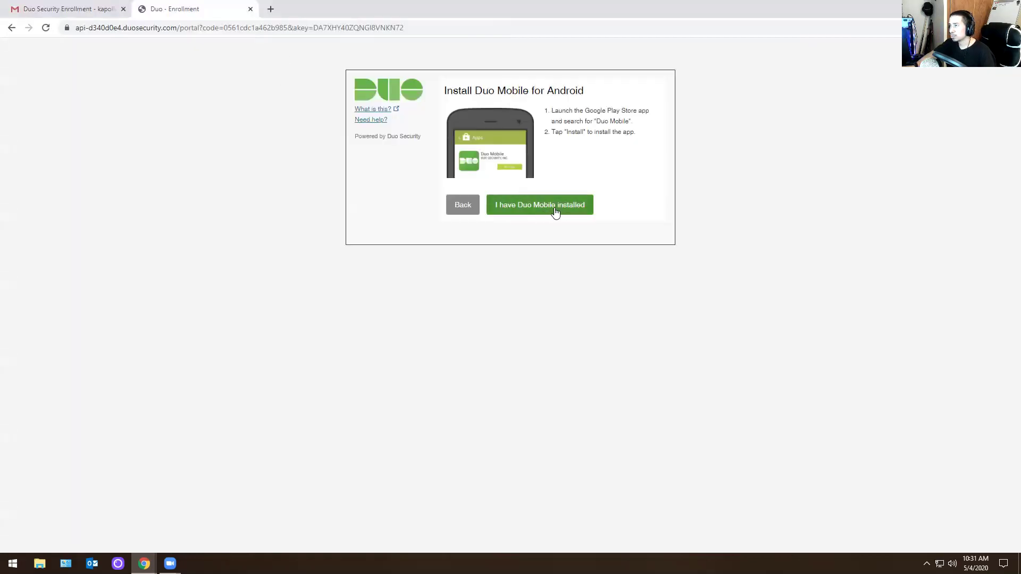
- Confirm Duo Mobile is installed, finish activation, and close the enrollment window
click(556, 210)
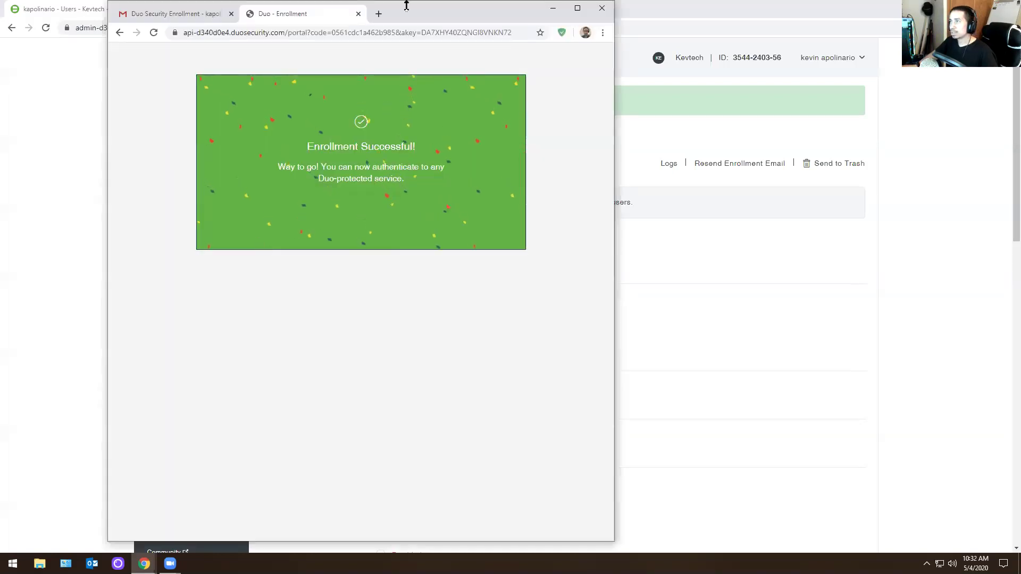
double_click(420, 16)
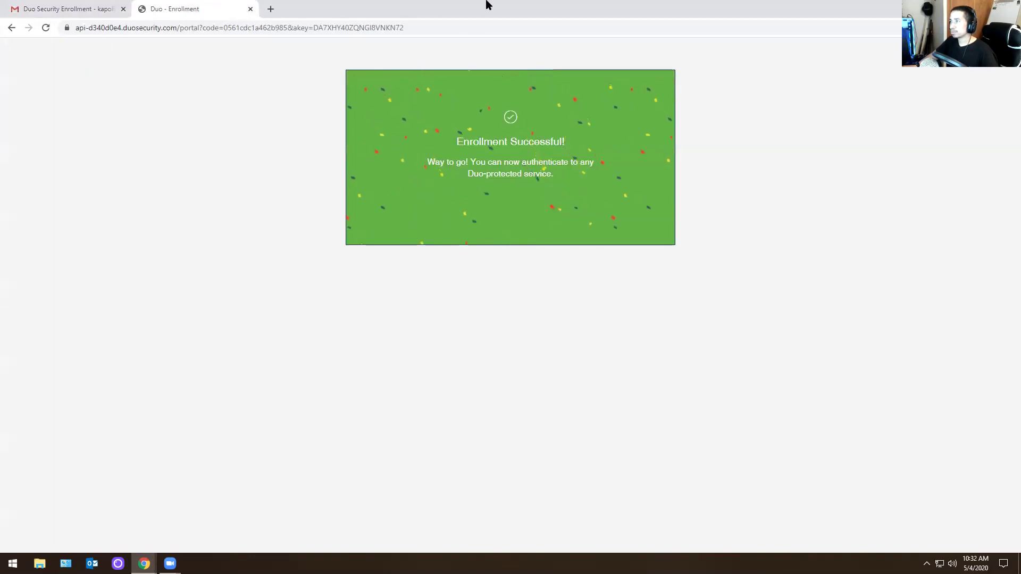
click(961, 8)
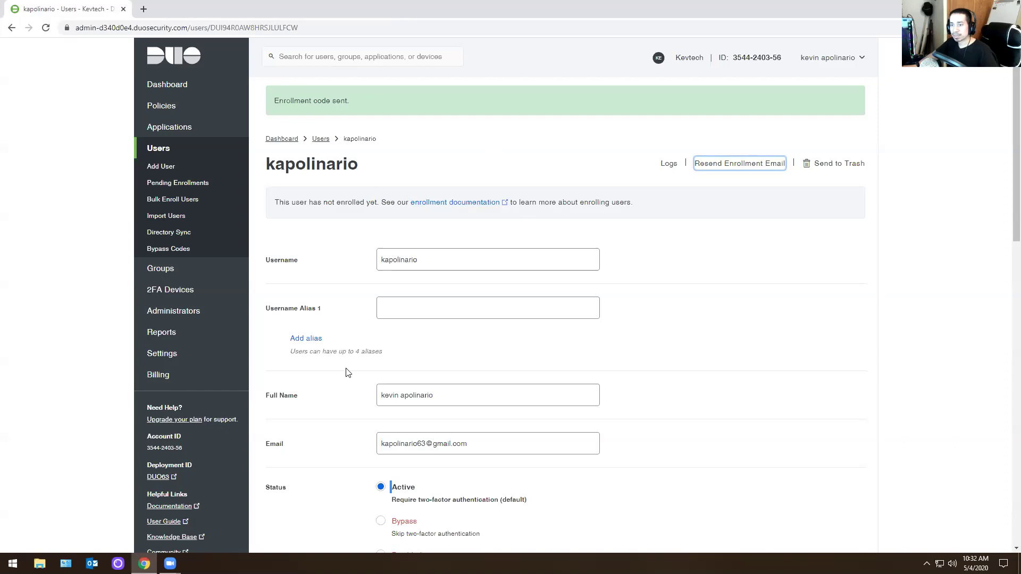
- Search for the user and reopen their record to refresh its enrollment status
click(759, 406)
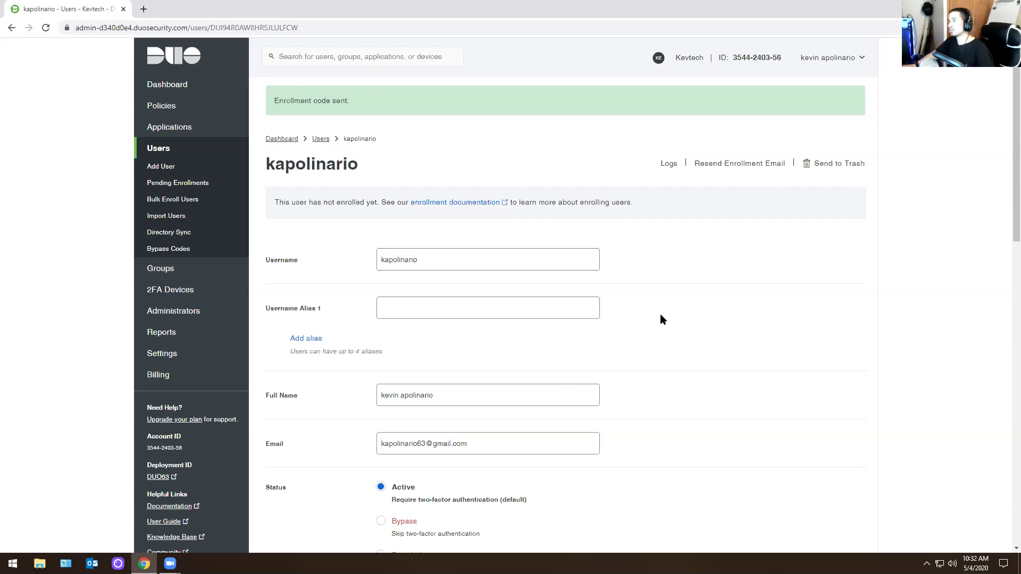
click(319, 56)
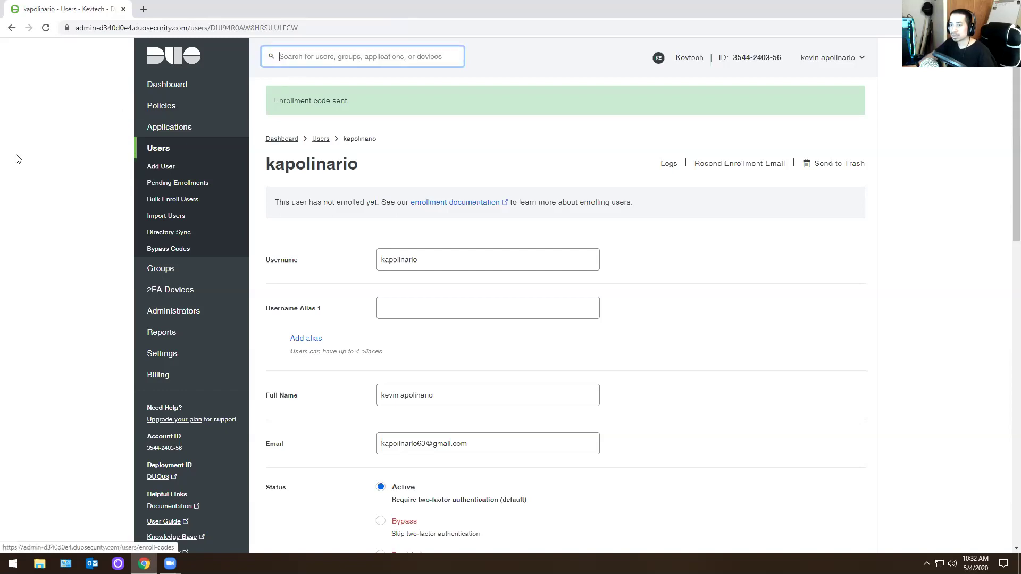
scroll(442, 426, down, 2)
scroll(443, 426, up, 2)
text(apol)
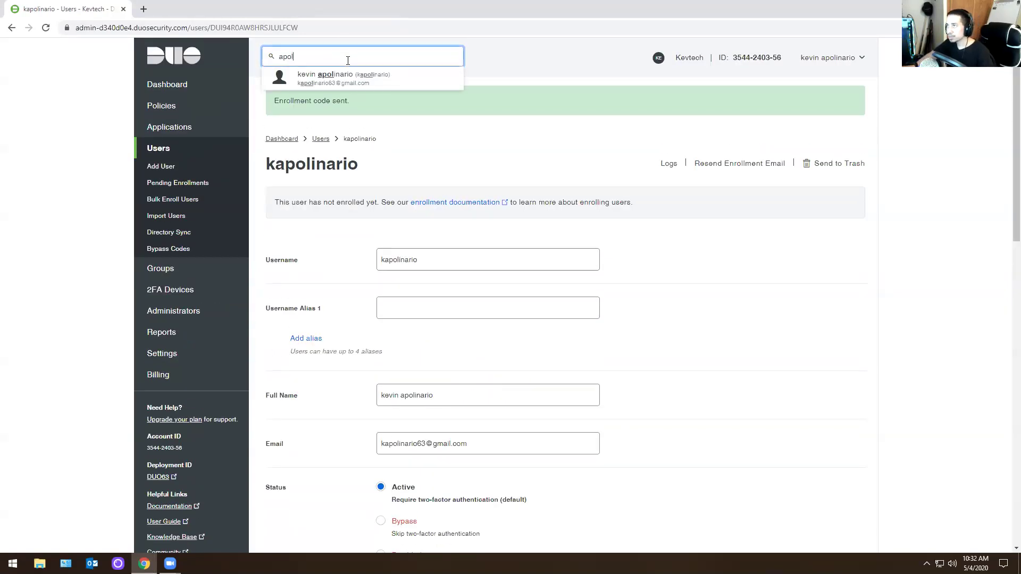
click(348, 78)
- Review the updated user record, then view the empty Applications list
scroll(456, 222, down, 4)
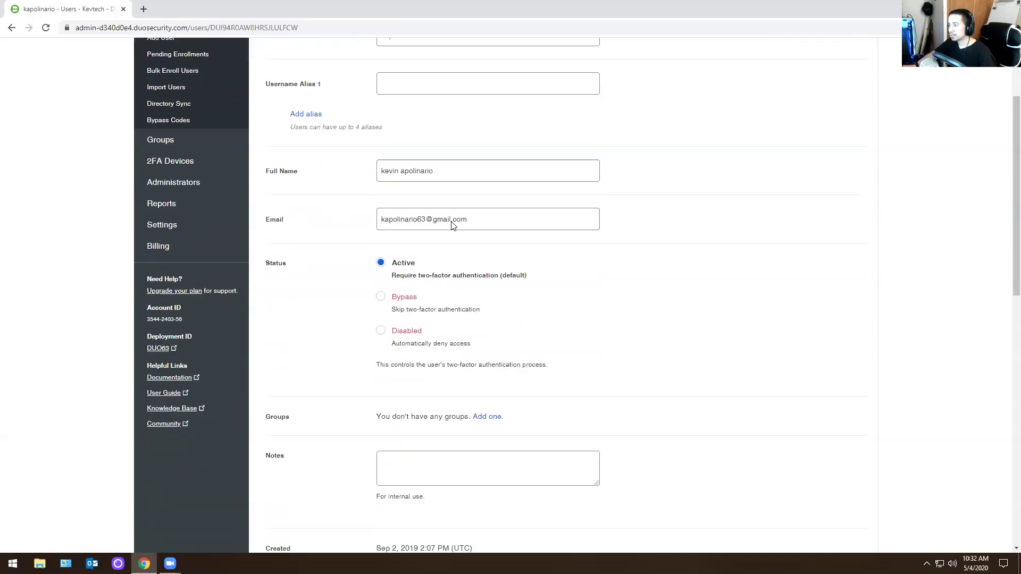
scroll(453, 225, up, 1)
scroll(453, 222, up, 3)
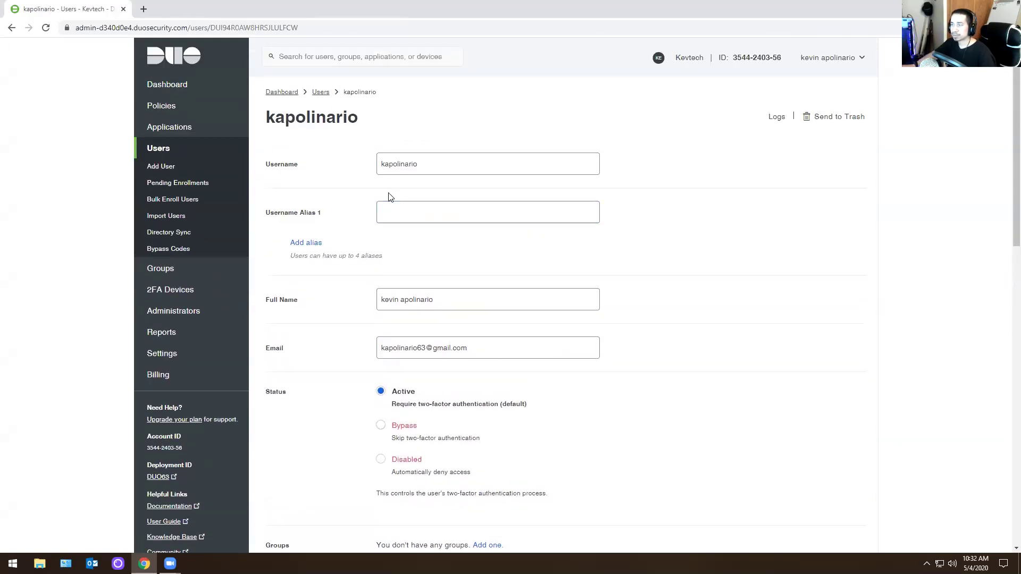
scroll(390, 233, down, 4)
scroll(330, 257, up, 4)
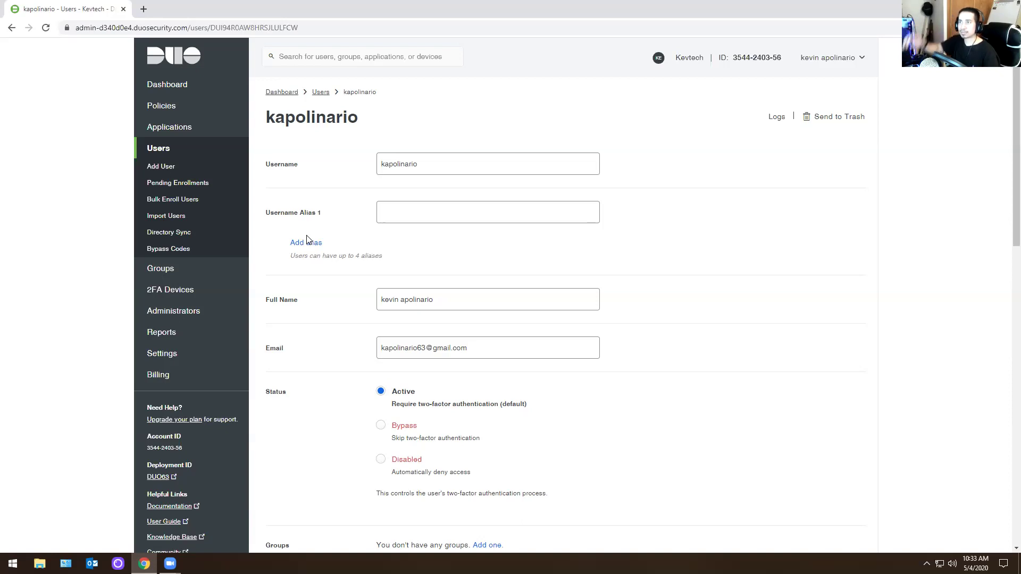
click(160, 127)
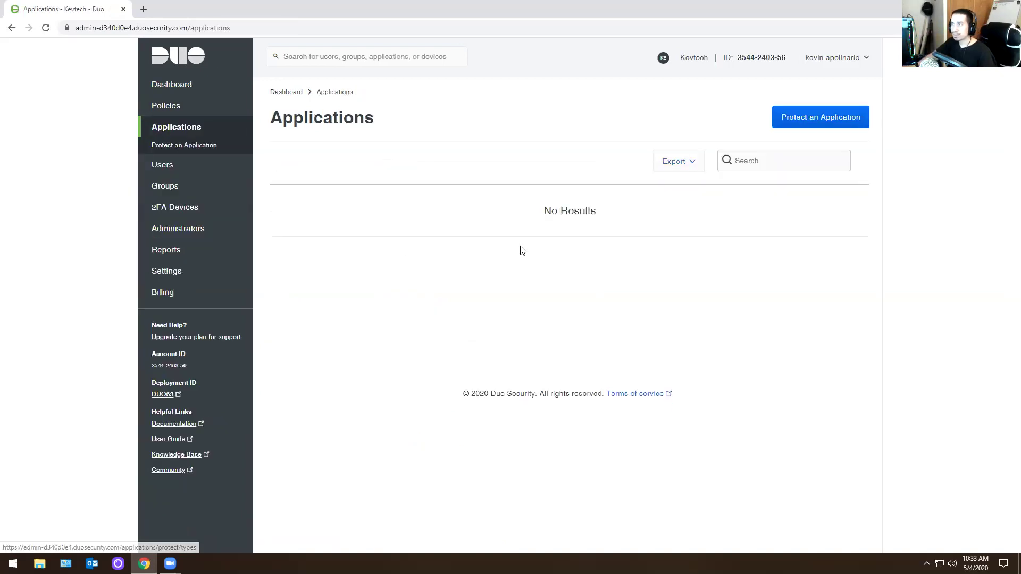
- Browse the Protect an Application catalogue, then go to the Users list
click(175, 147)
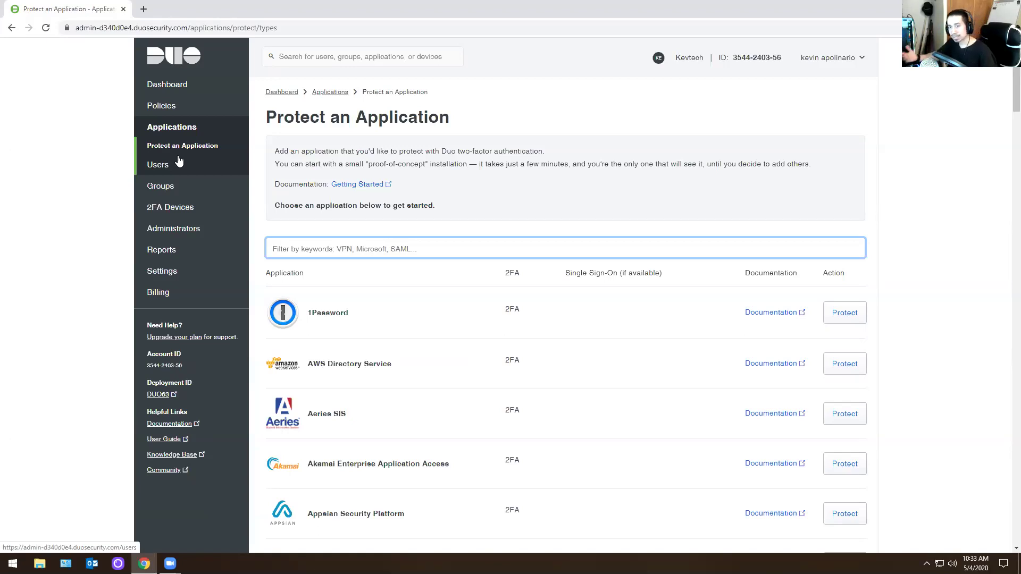
click(160, 165)
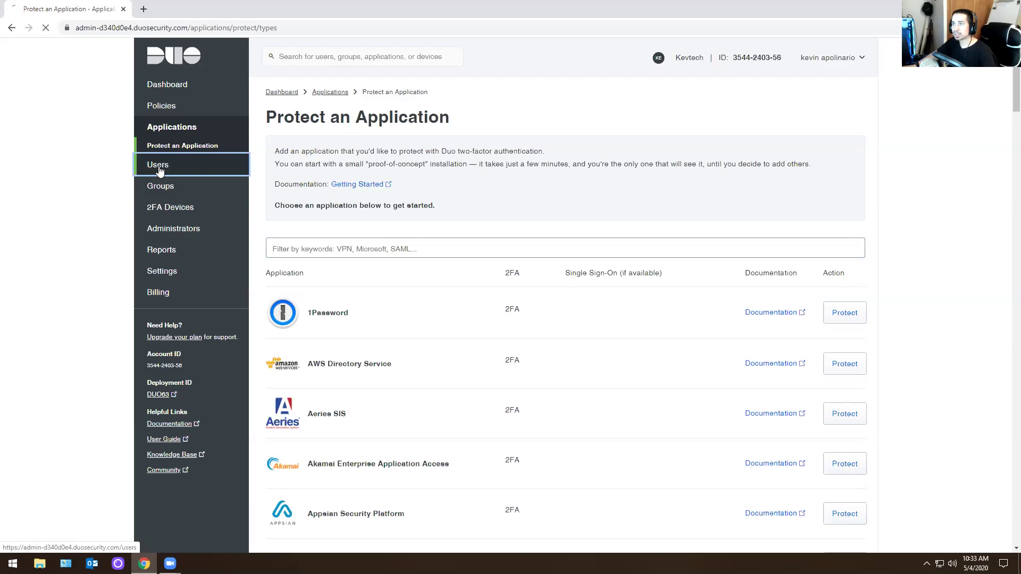
- Add a new user with the username 'test'
click(160, 166)
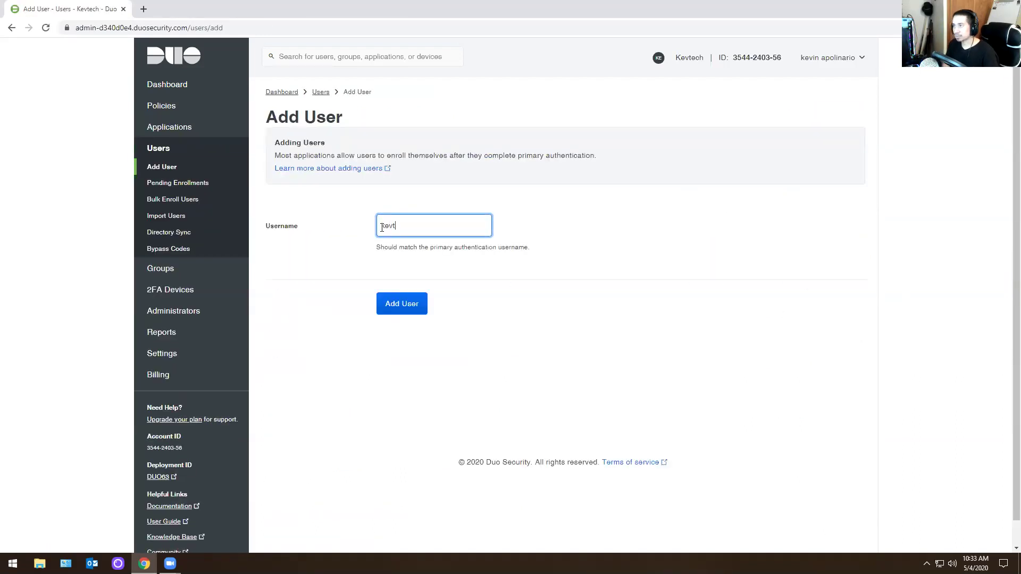
key(Return)
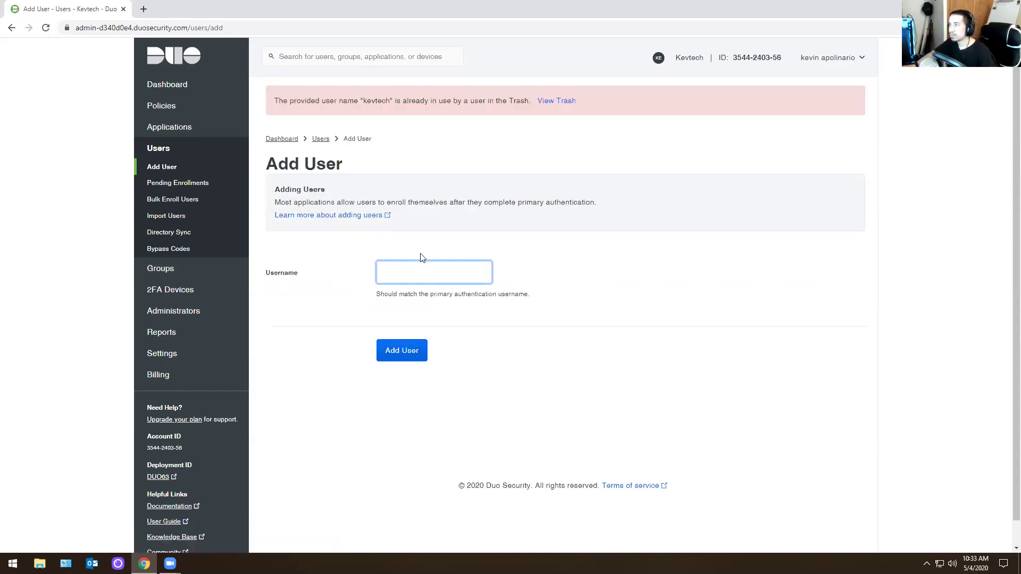
click(434, 268)
text(test)
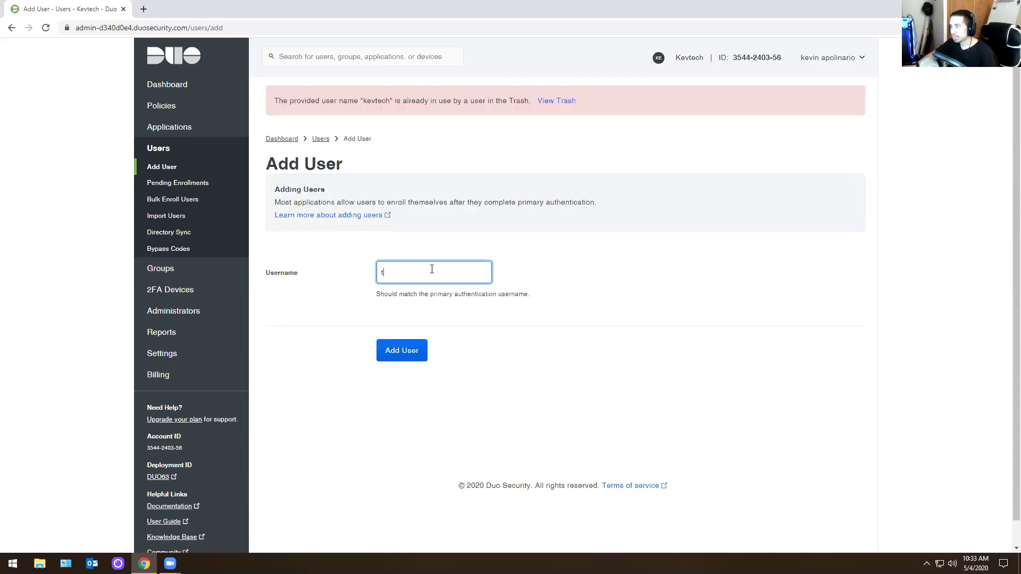
click(402, 352)
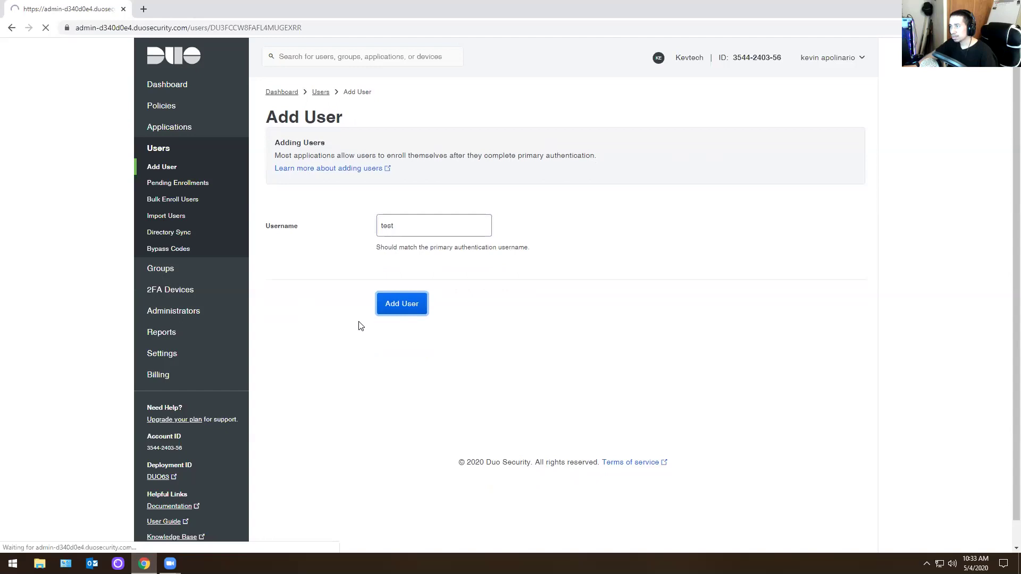
click(415, 309)
- Enter the test user's full name and e-mail address
scroll(335, 313, down, 2)
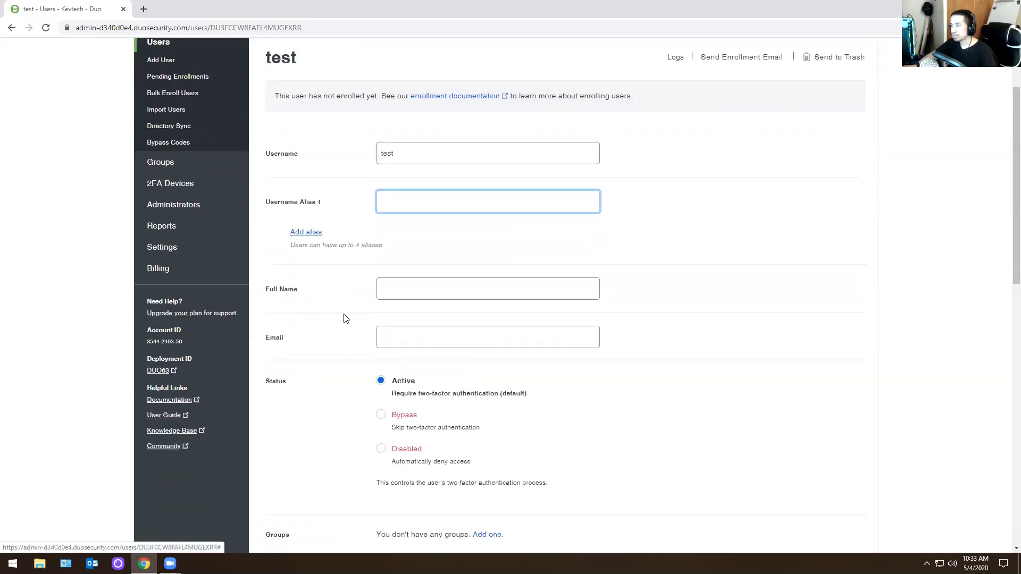
click(409, 283)
click(334, 288)
click(379, 337)
key(Escape)
click(411, 288)
click(313, 290)
click(408, 282)
text(kevin)
key(Tab)
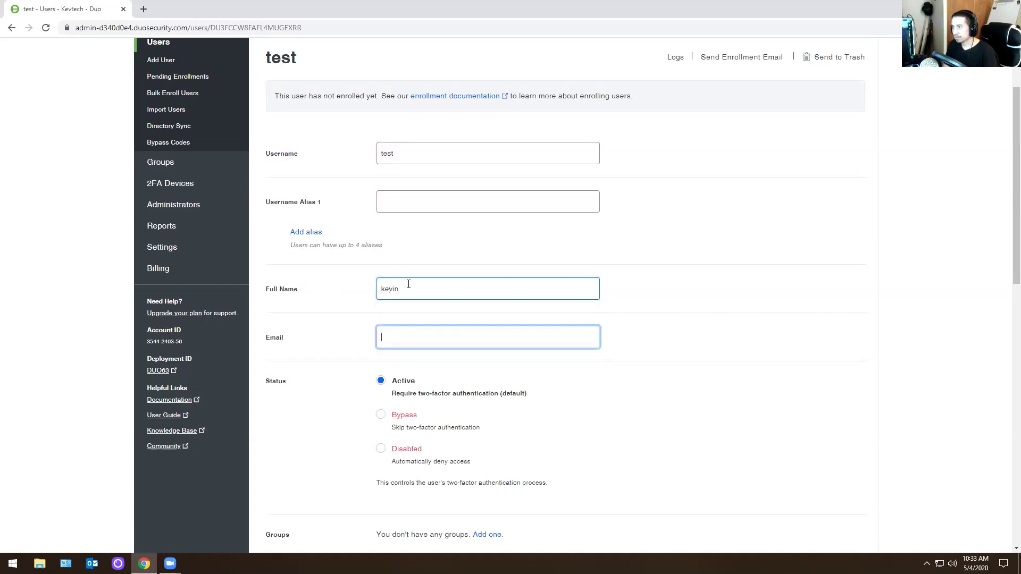
- Glance at the Add Group form, return to the test user, and save changes
scroll(447, 296, down, 2)
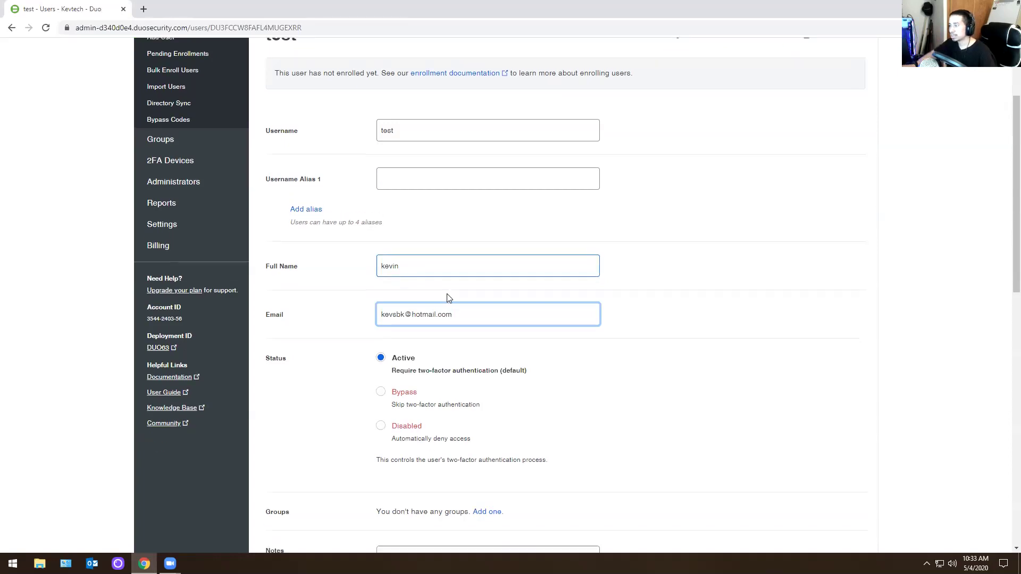
scroll(447, 302, up, 3)
scroll(468, 326, down, 5)
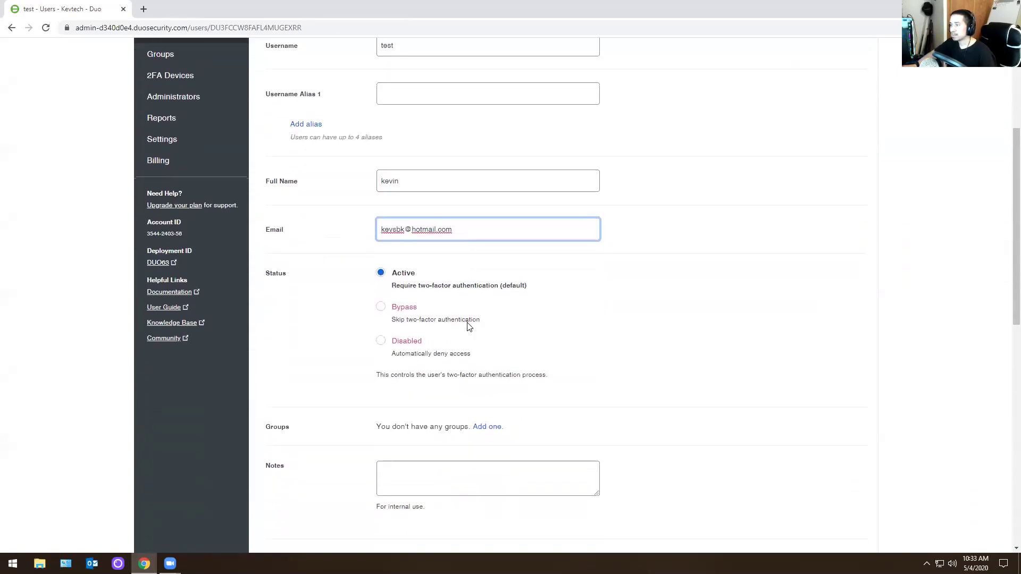
click(487, 322)
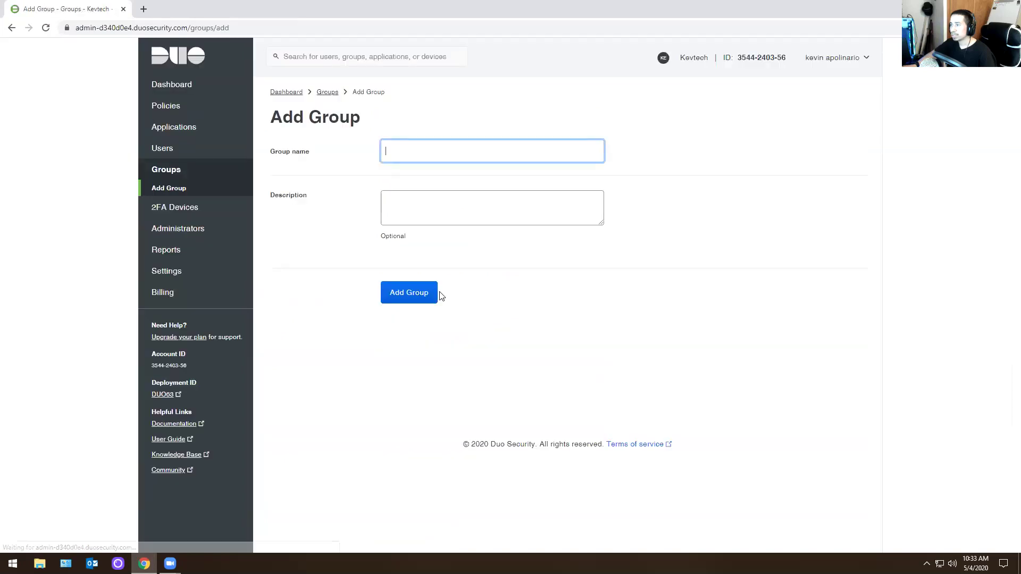
click(12, 27)
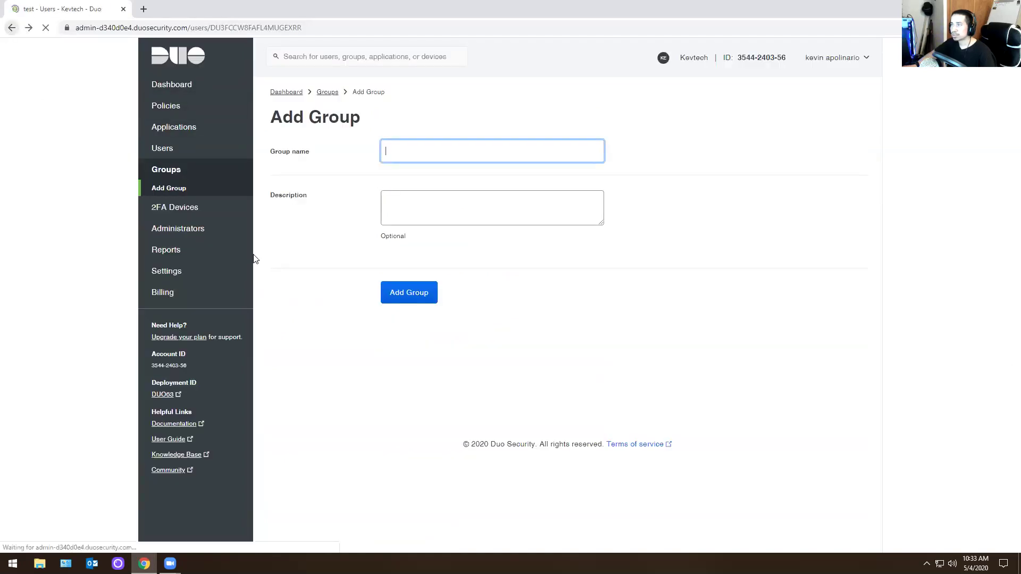
click(405, 500)
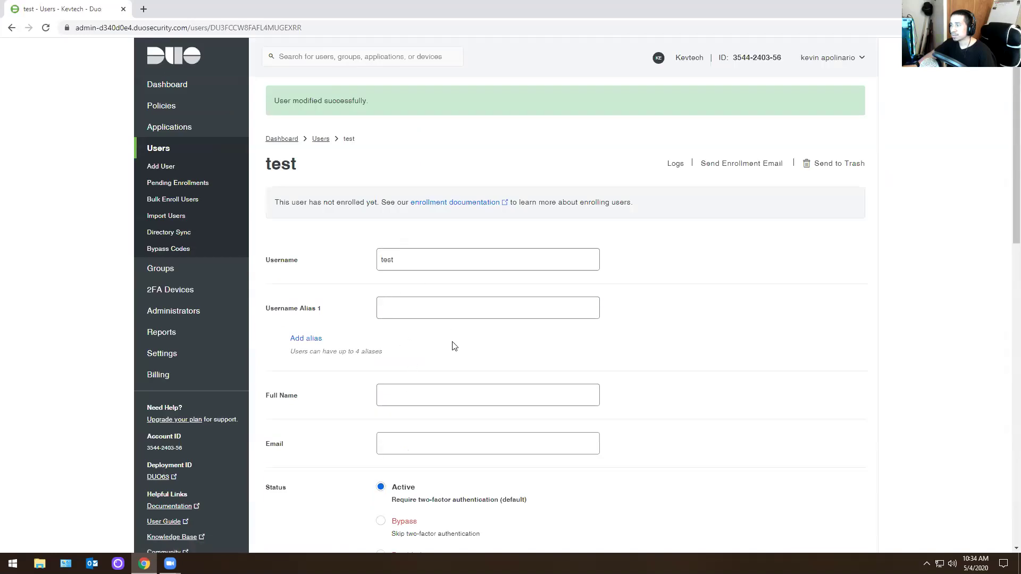
- Return to the Dashboard and open the test user's page by searching 'test'
click(379, 312)
click(312, 274)
scroll(355, 260, down, 5)
scroll(355, 260, up, 5)
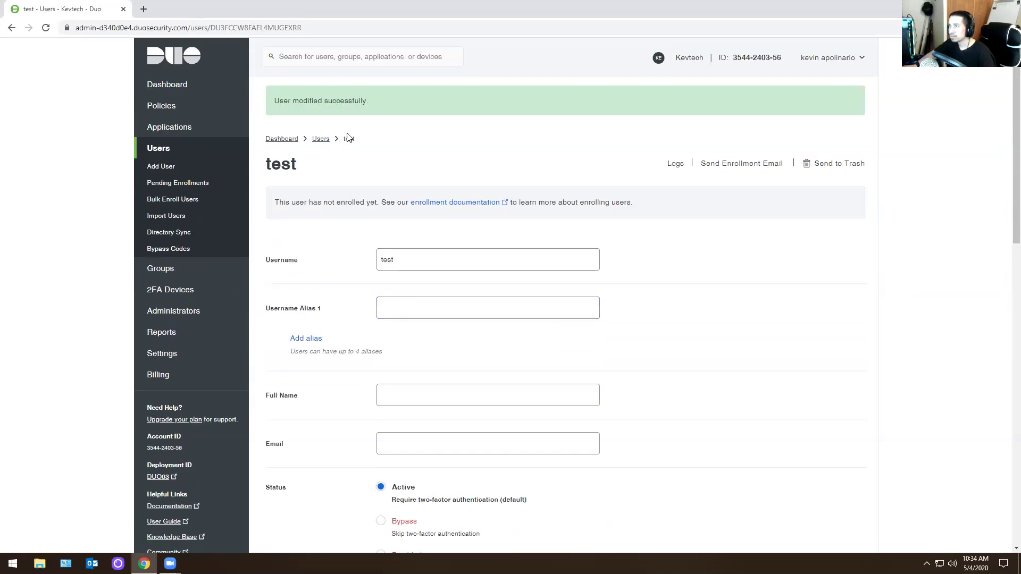
click(186, 56)
click(327, 56)
text(test)
click(329, 73)
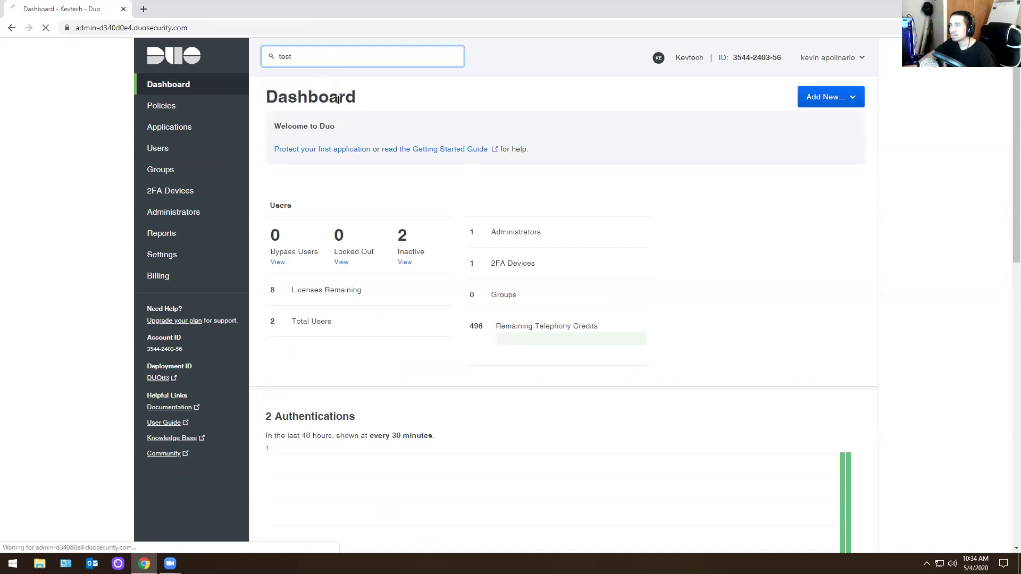
- Fill in the test user's full name and e-mail address and save
scroll(481, 343, down, 7)
scroll(485, 348, up, 3)
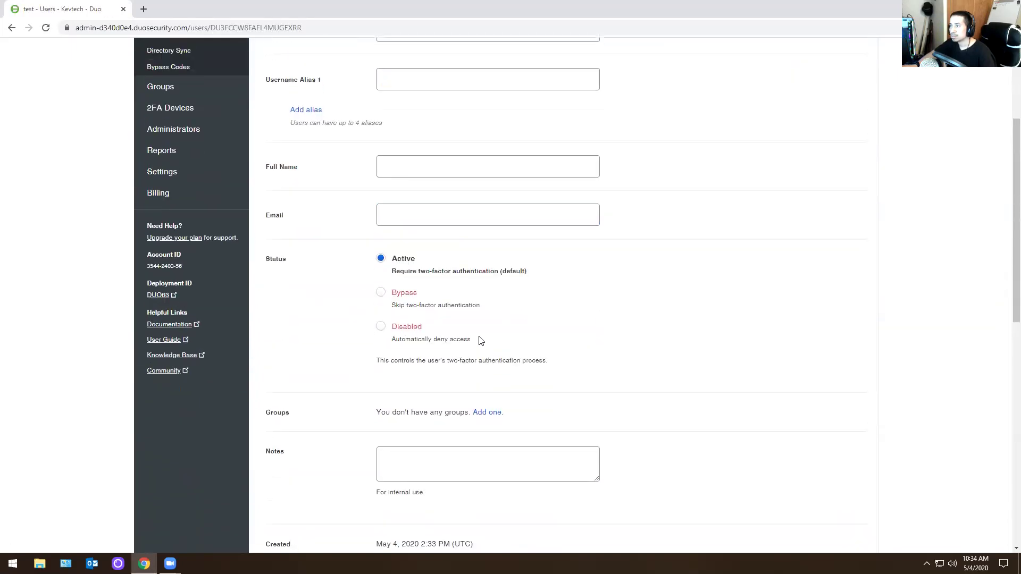
click(412, 292)
click(376, 292)
click(377, 293)
text(kevin)
key(Tab)
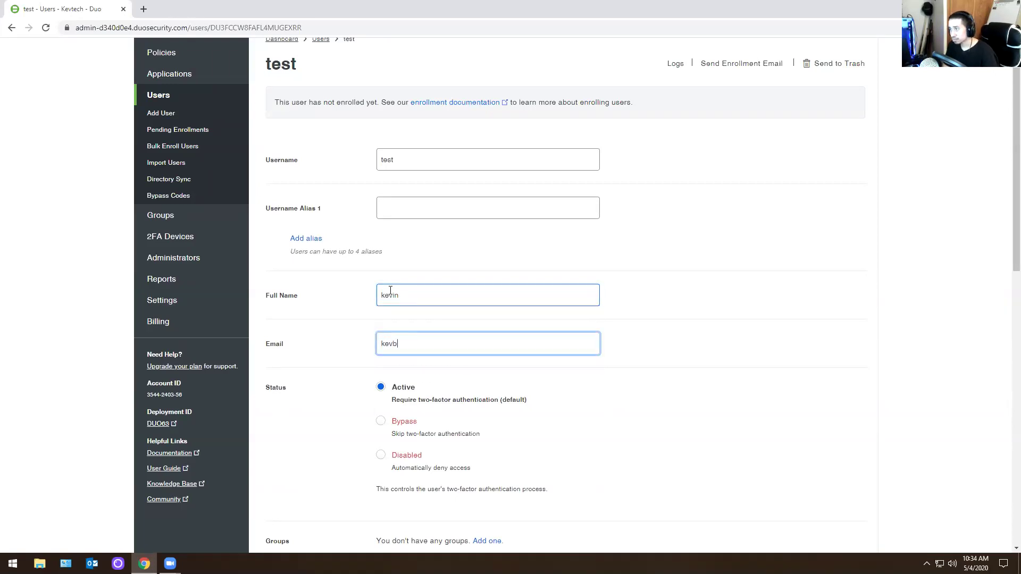
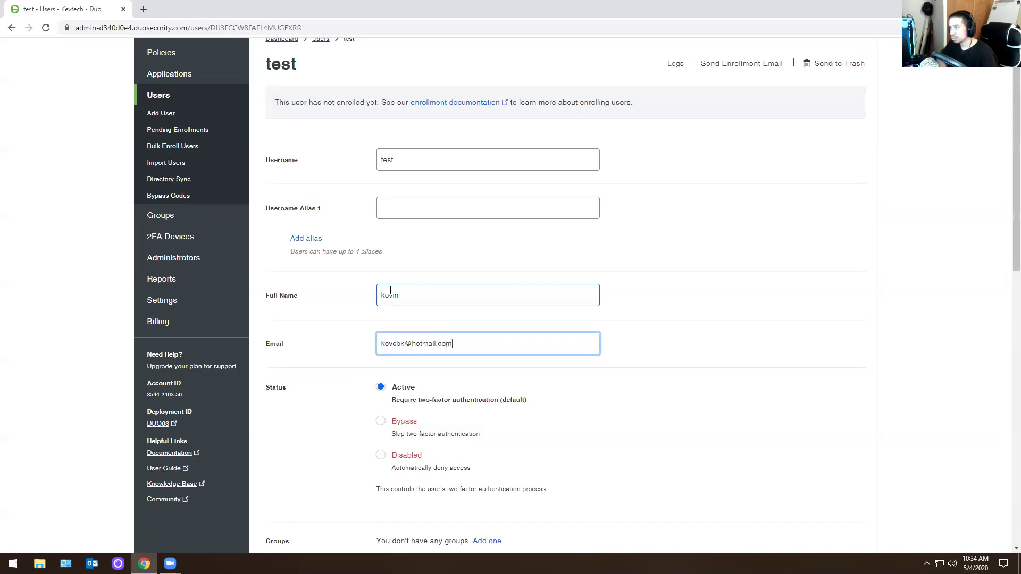
scroll(426, 373, down, 5)
click(411, 489)
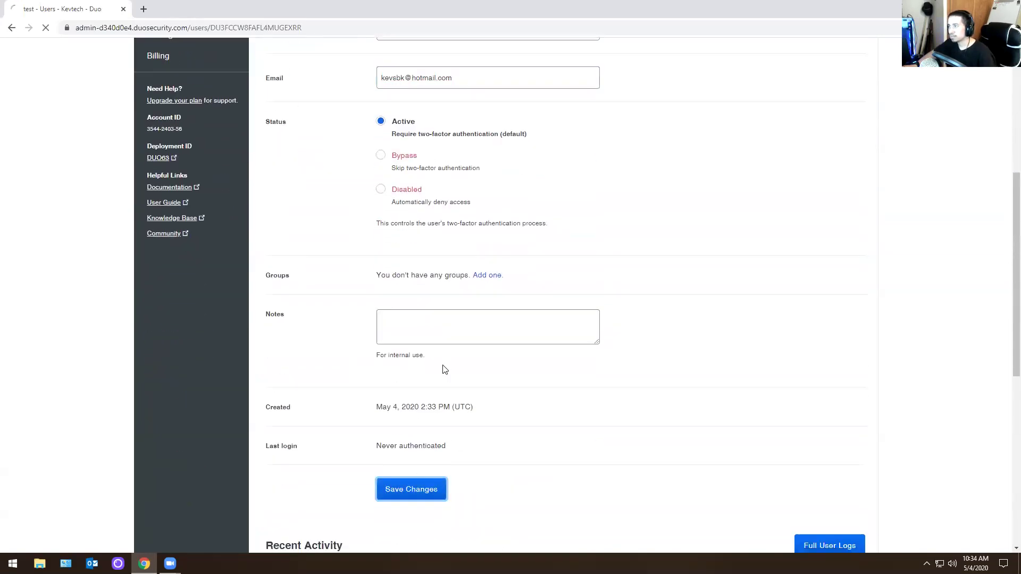
- Send the enrollment email to the test user and close the extra browser tab
click(733, 163)
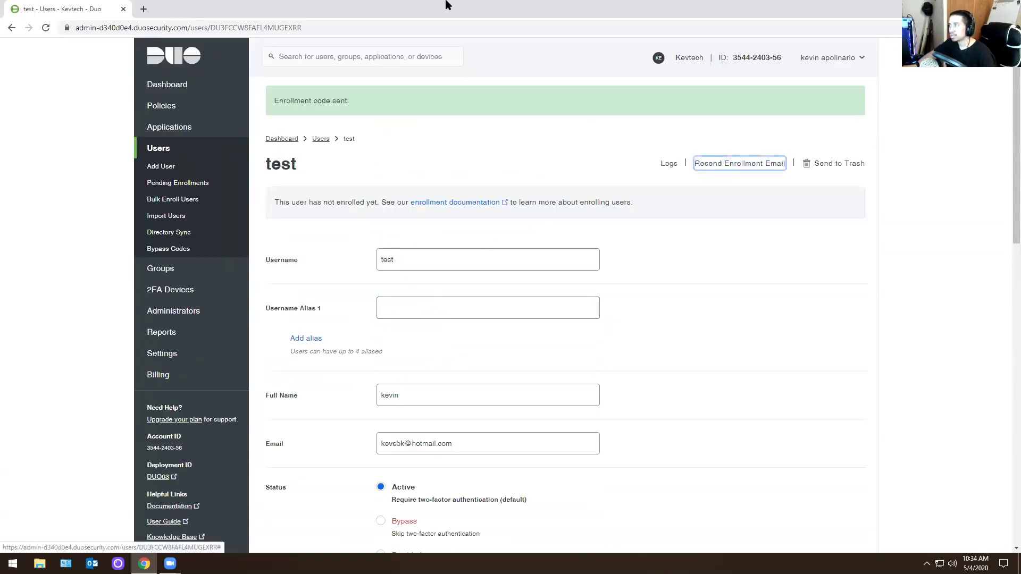
click(144, 9)
key(ctrl+w)
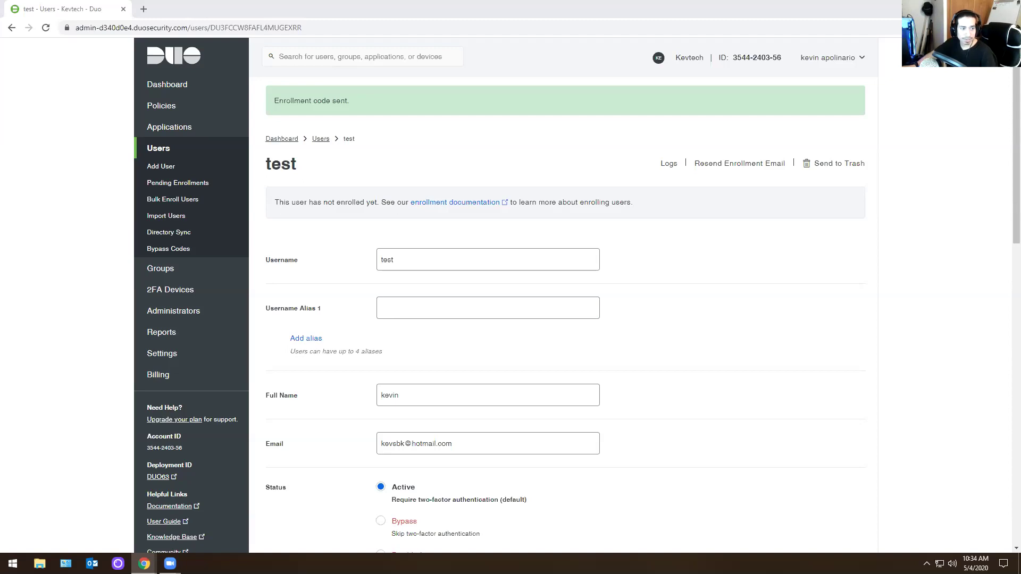
key(alt+Tab)
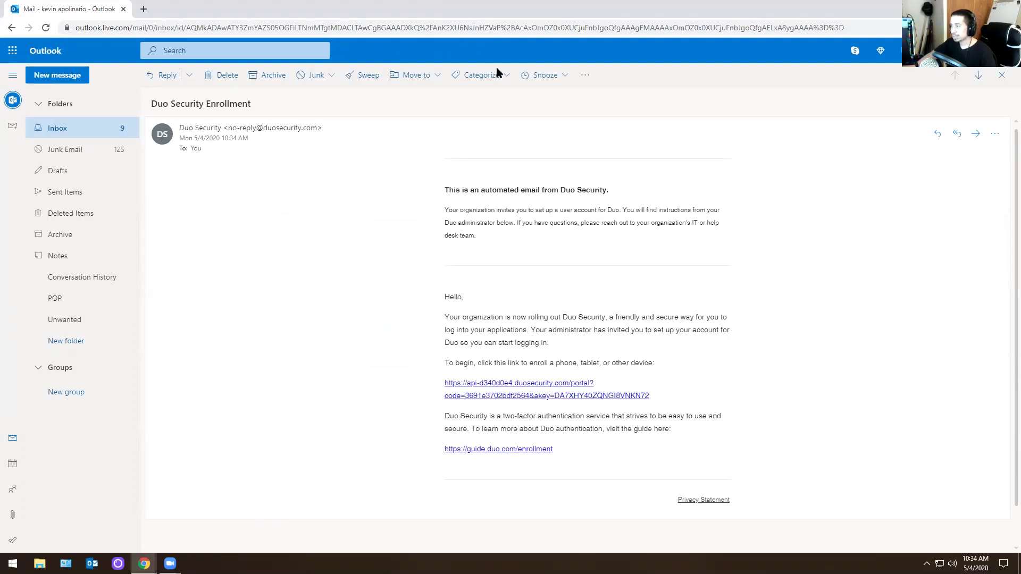
key(alt+Tab)
scroll(489, 340, down, 8)
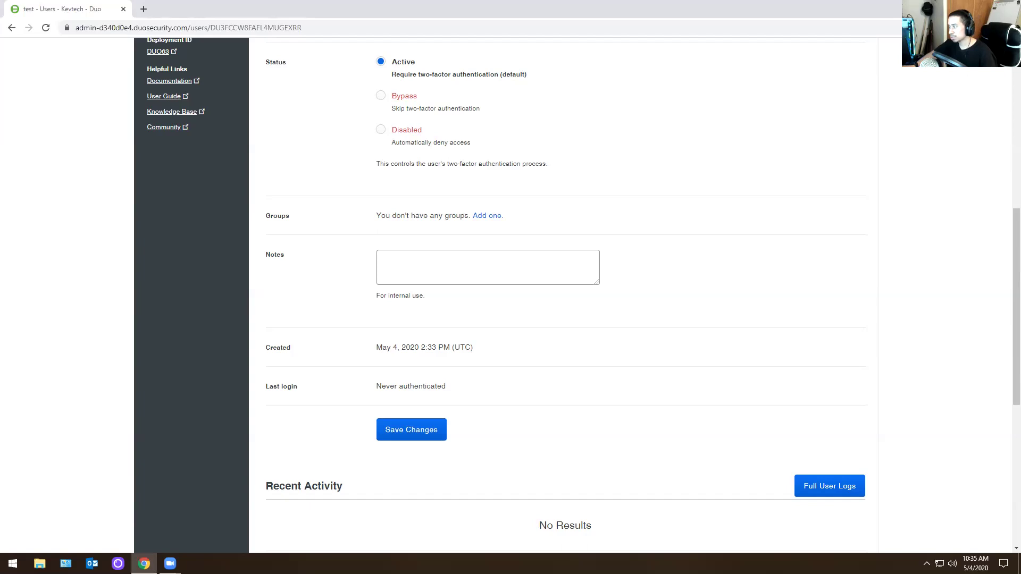
scroll(463, 280, up, 8)
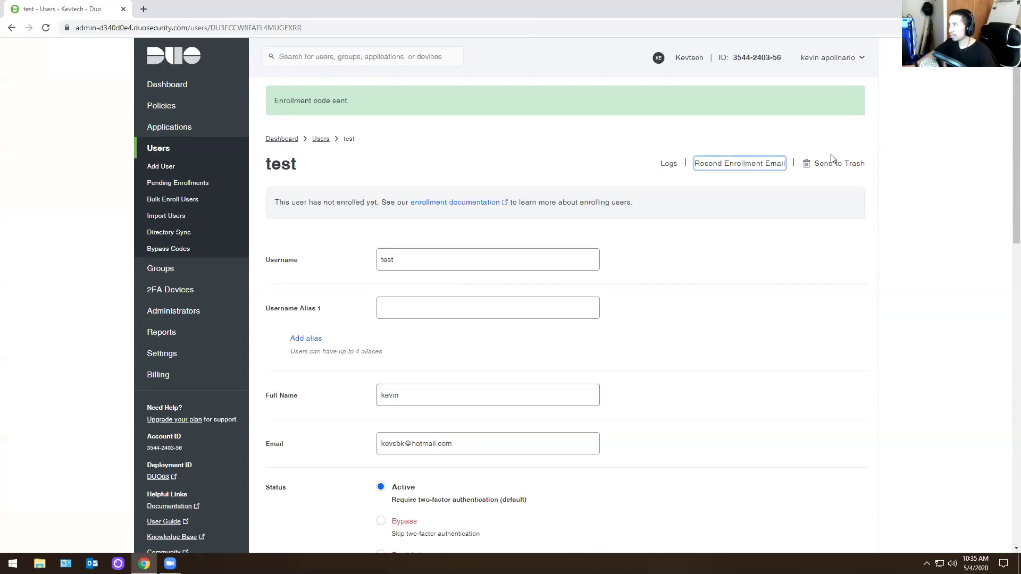
- Send user test to the trash and confirm
scroll(502, 363, down, 1)
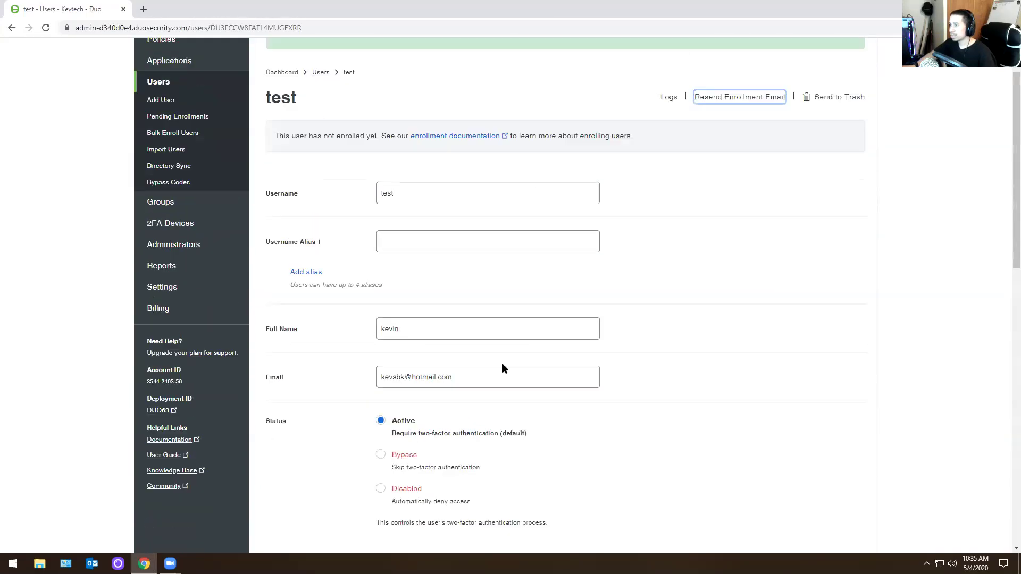
click(840, 113)
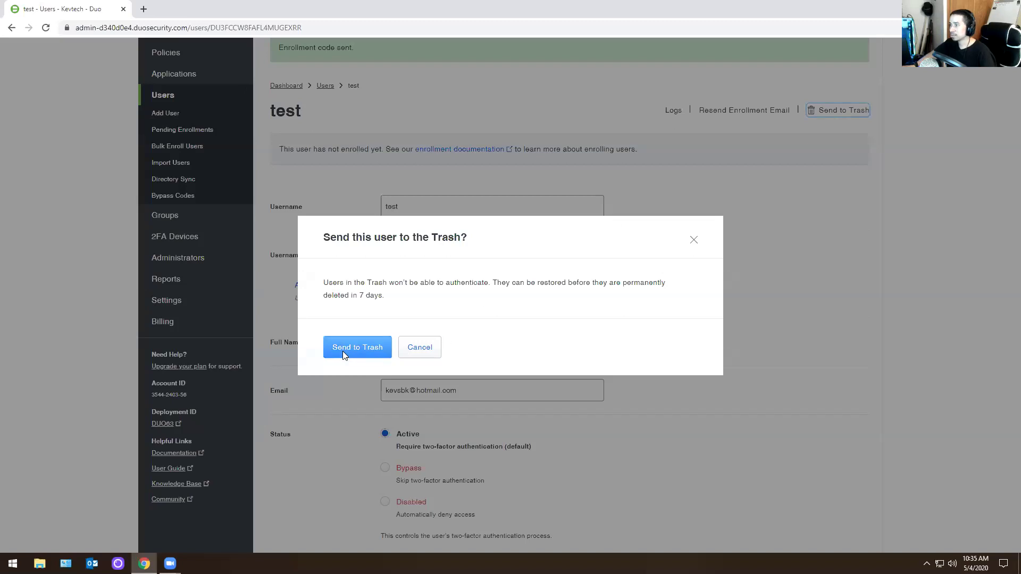
click(342, 351)
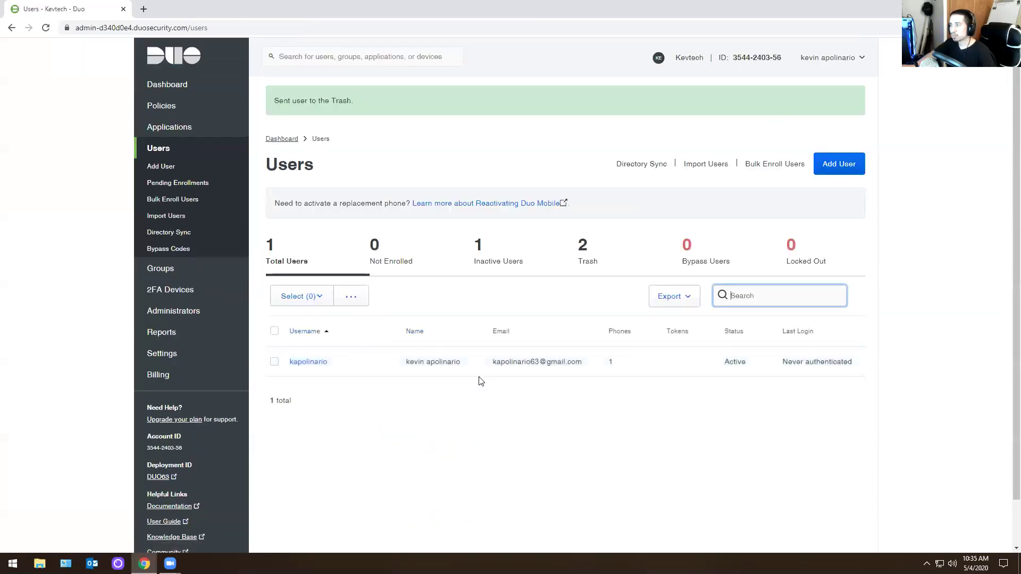
click(274, 331)
click(350, 301)
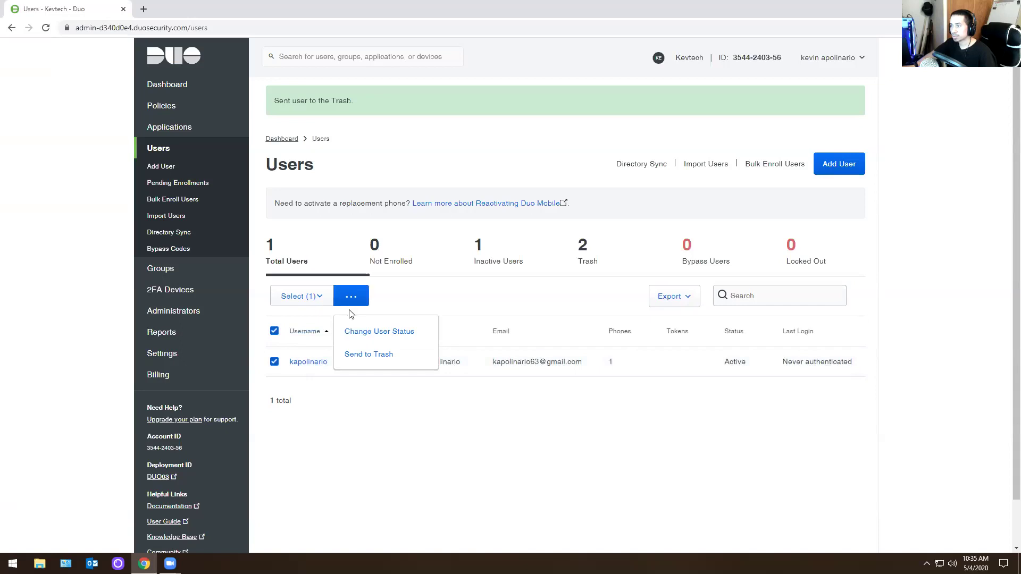
click(326, 433)
click(274, 330)
- Permanently delete both users in the Trash, then return to the dashboard
click(585, 257)
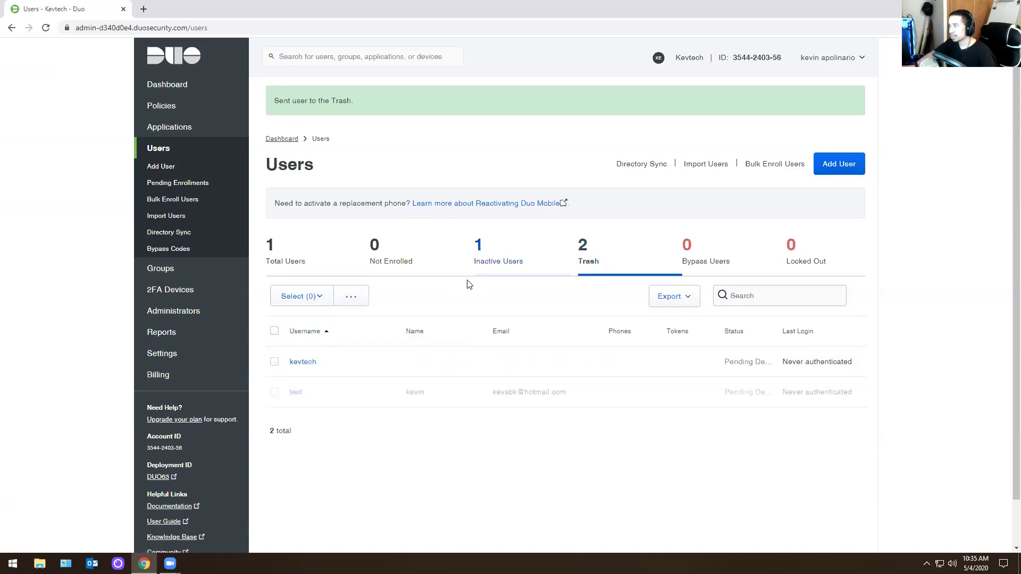
click(274, 331)
click(349, 297)
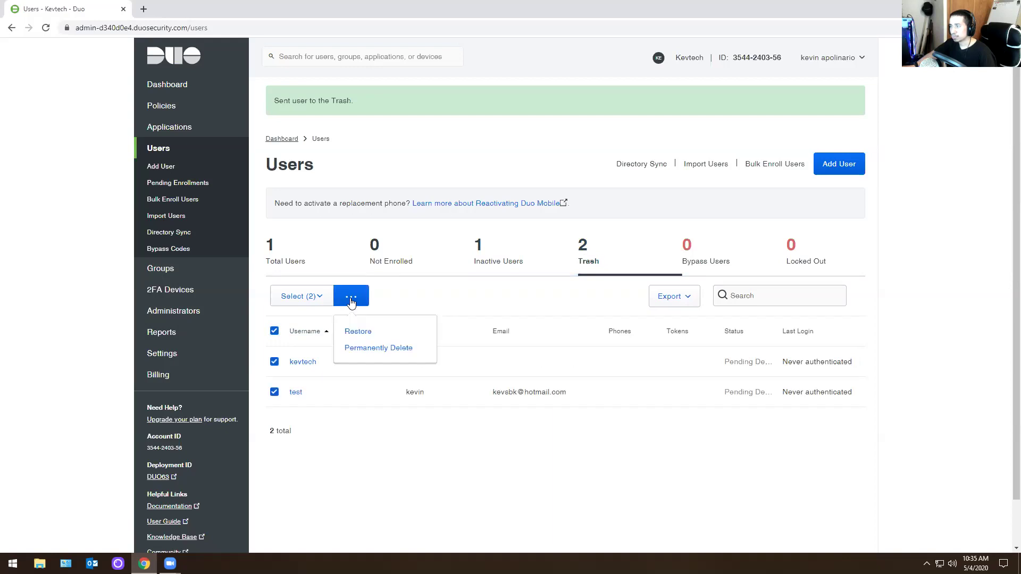
click(378, 348)
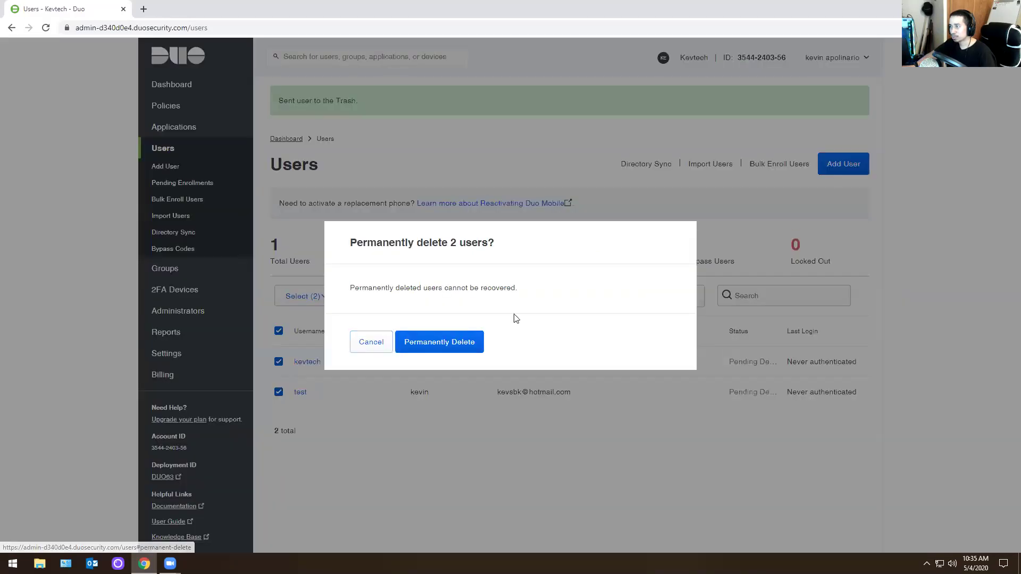
click(453, 344)
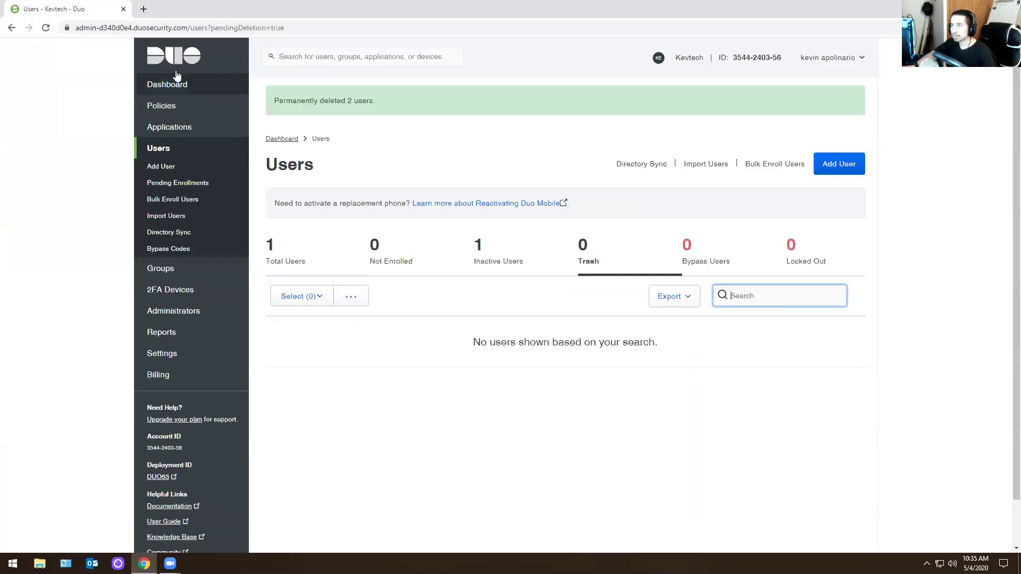
click(174, 62)
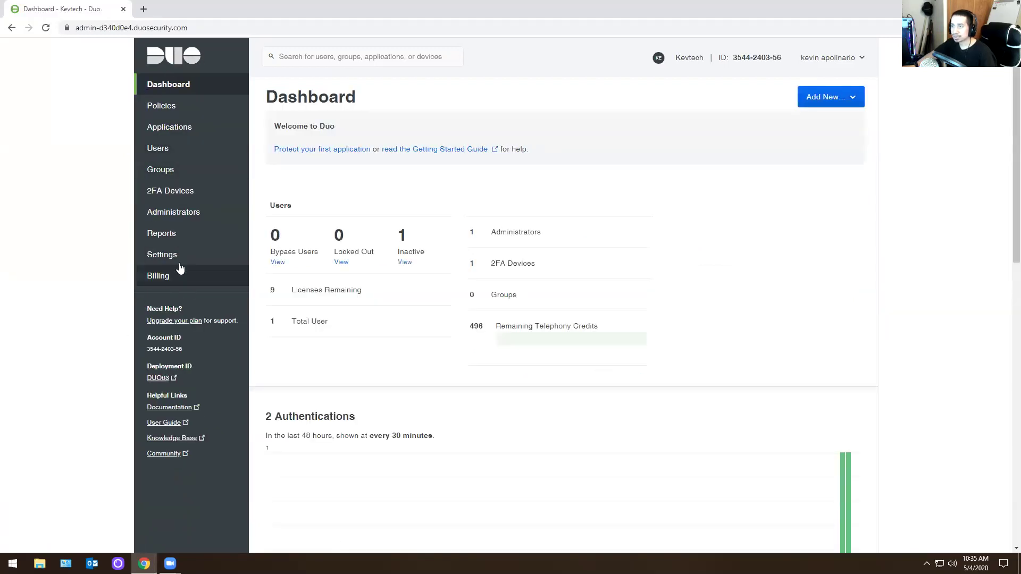
- Open the Administrators section to reach the Add Administrator form
click(150, 222)
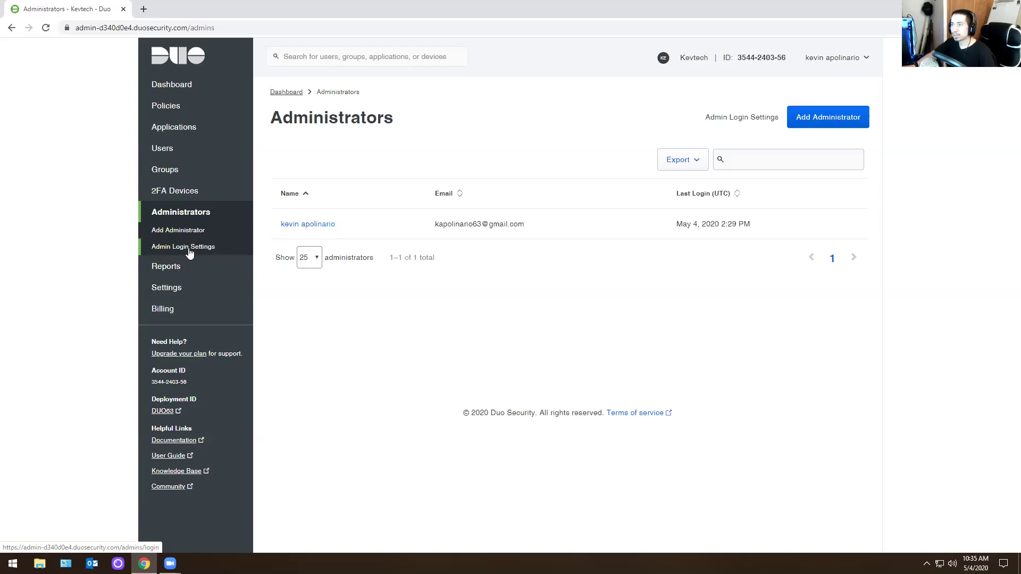
key(super+d)
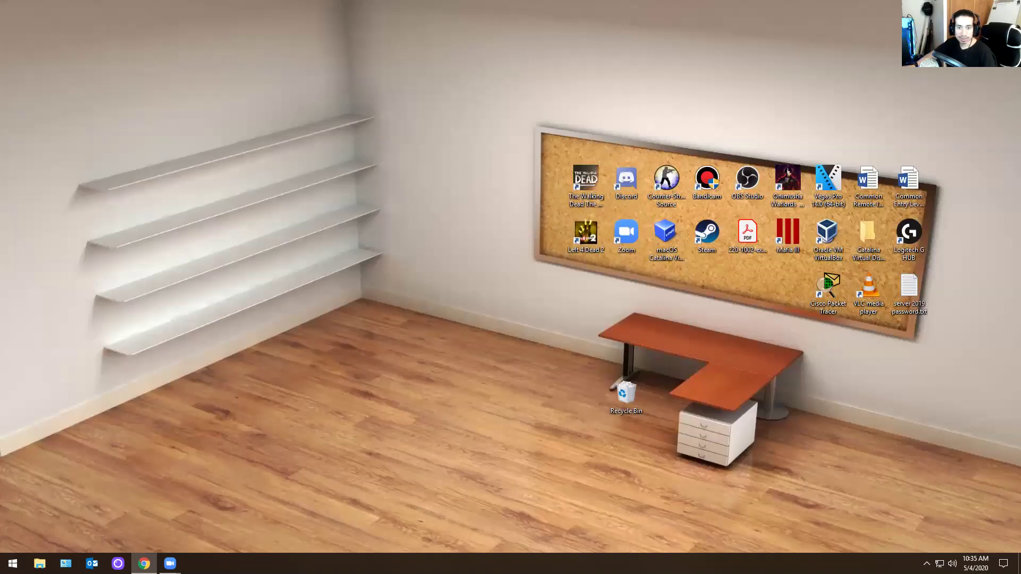
key(super+d)
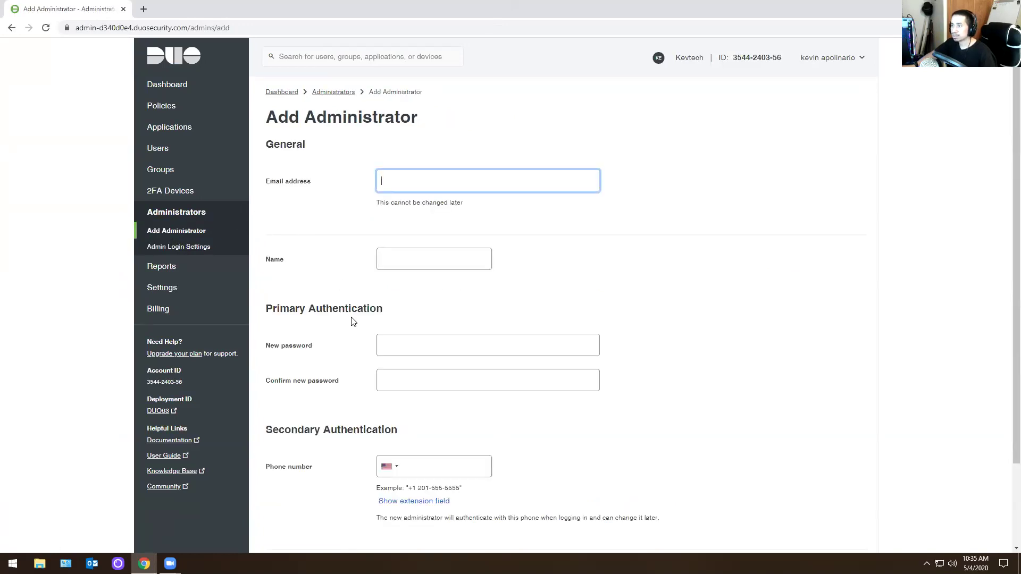
scroll(392, 304, down, 2)
scroll(392, 326, up, 3)
- Check the empty email, name and password fields, then open the Authentication Log report
click(399, 179)
click(277, 222)
click(381, 260)
click(338, 280)
click(379, 345)
click(397, 377)
click(331, 269)
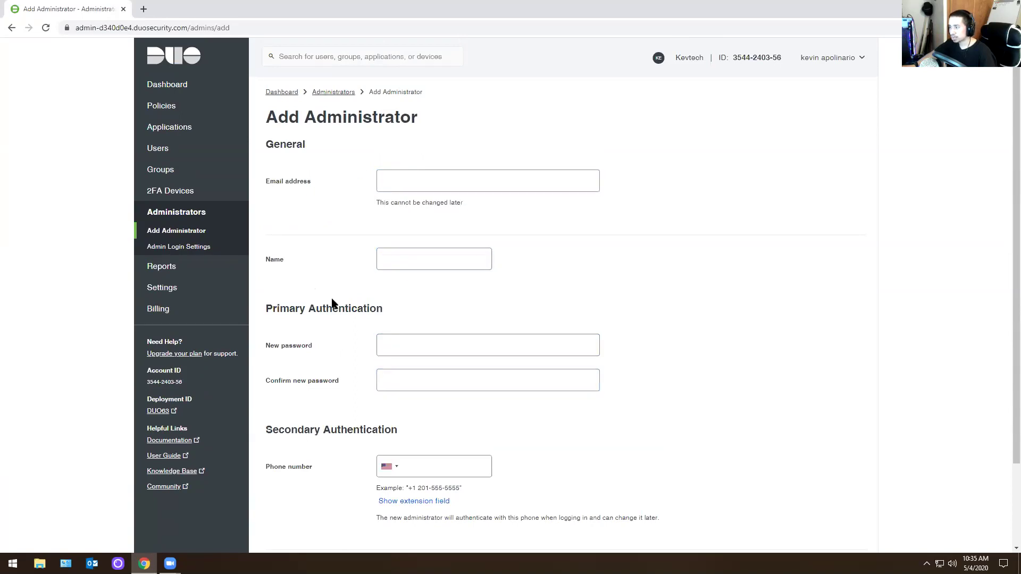
scroll(331, 269, down, 2)
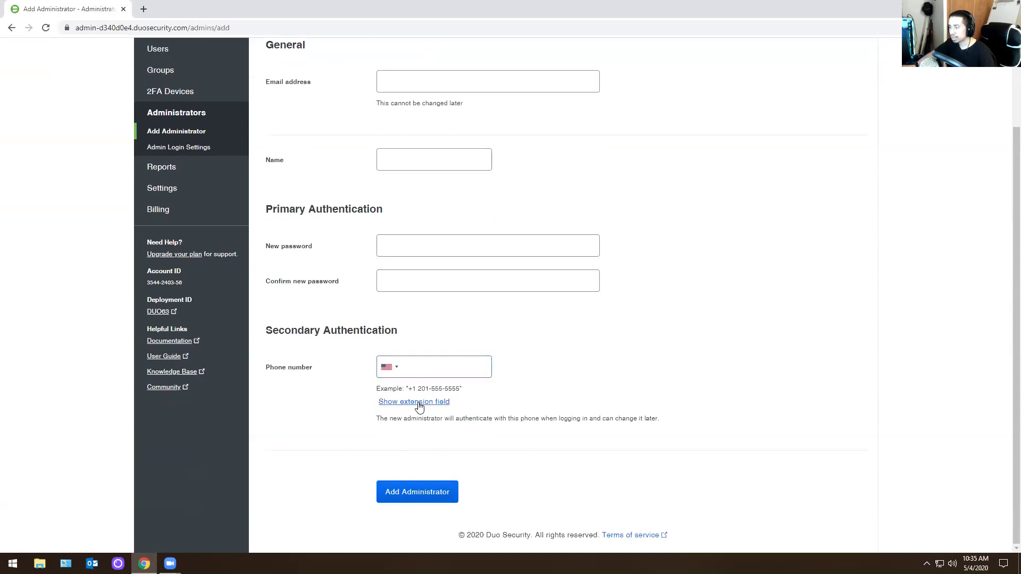
scroll(346, 255, up, 2)
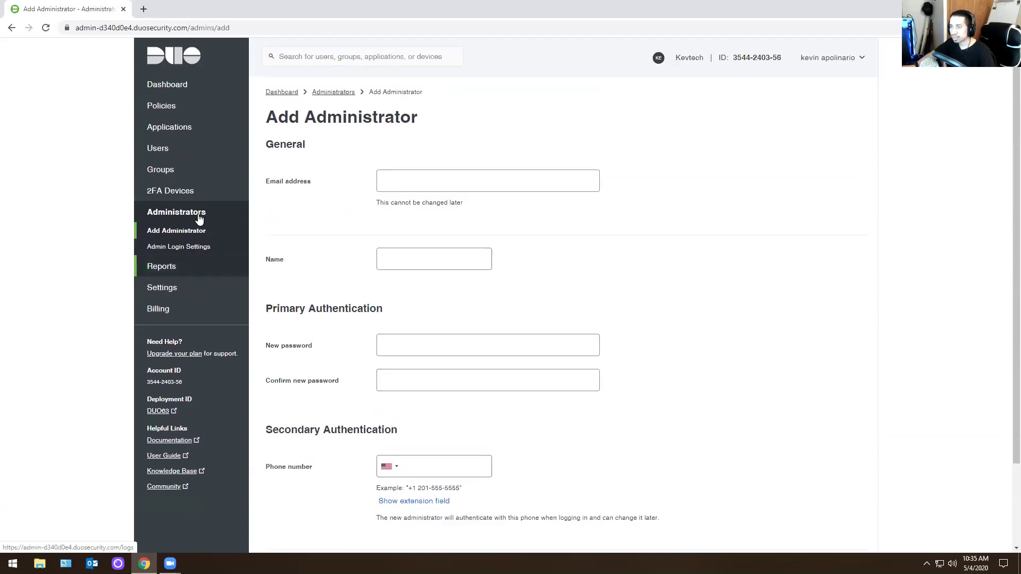
click(167, 272)
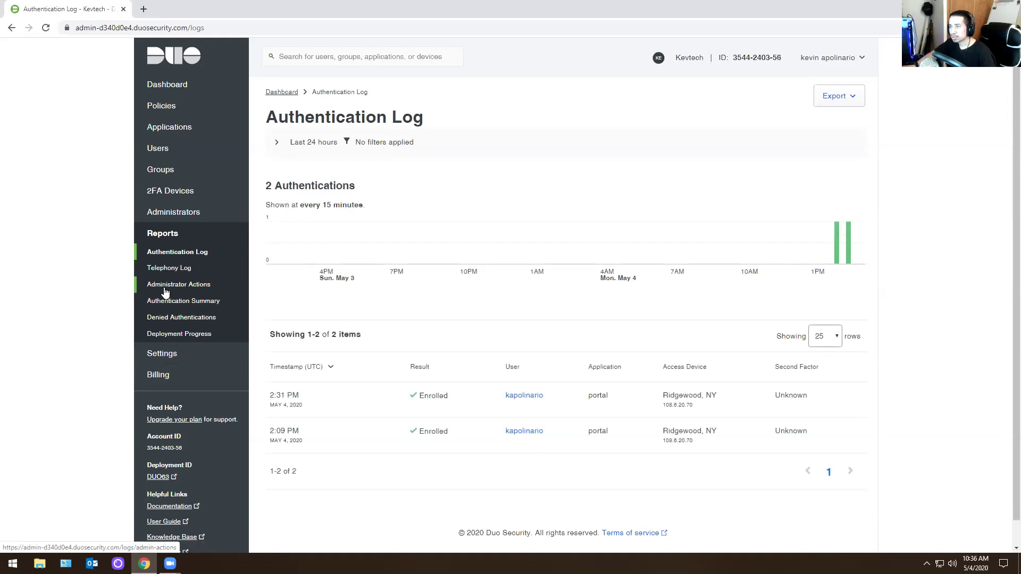
- Review the Administrator Actions log, then open account Settings at General
click(165, 292)
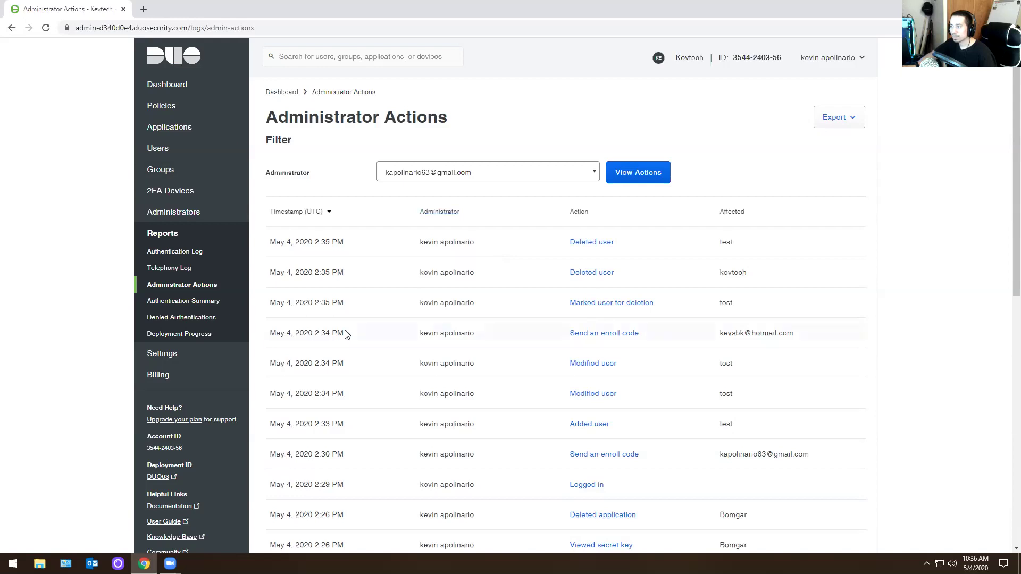
click(169, 359)
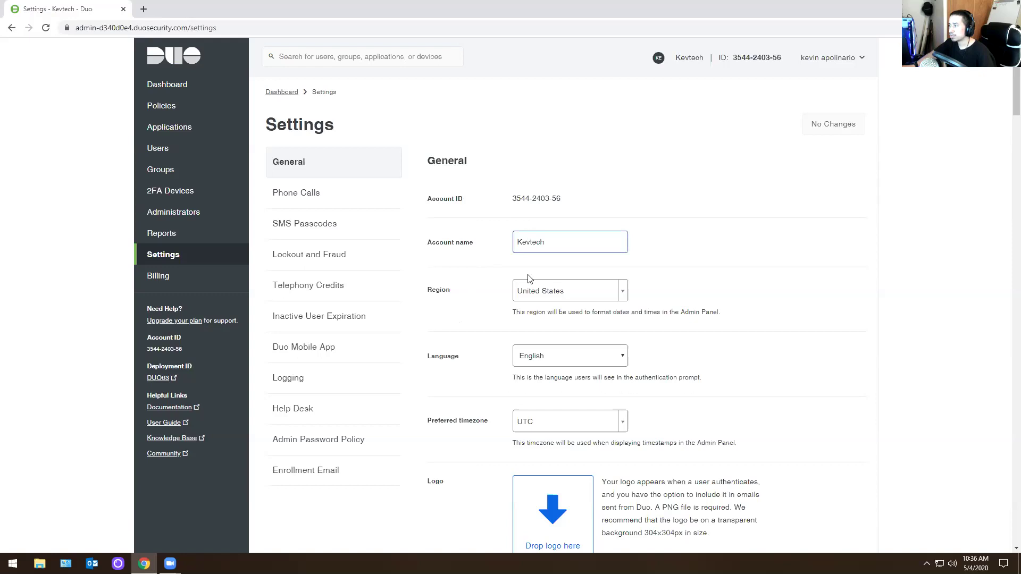
scroll(391, 301, down, 5)
scroll(372, 287, down, 20)
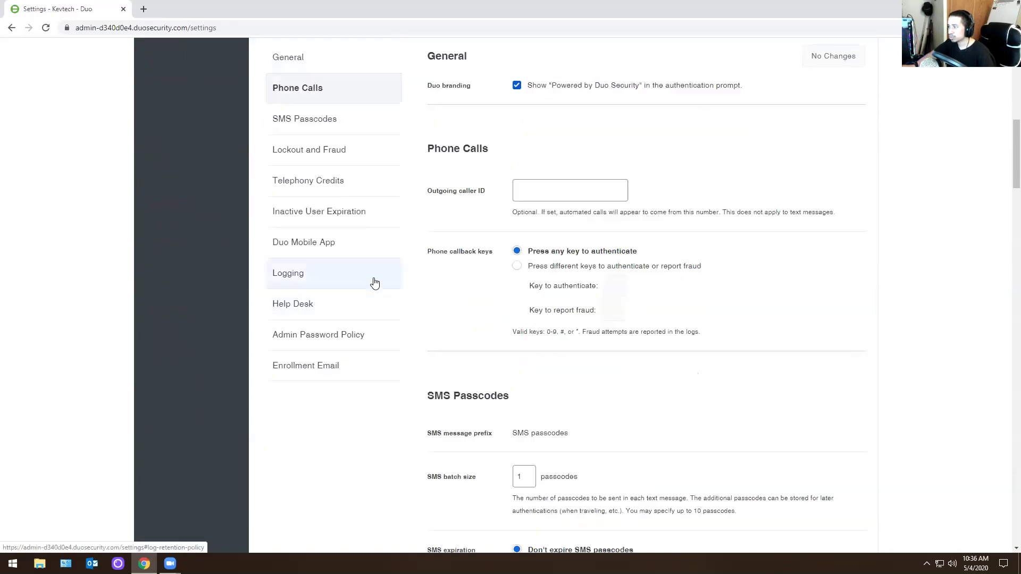
scroll(361, 276, down, 20)
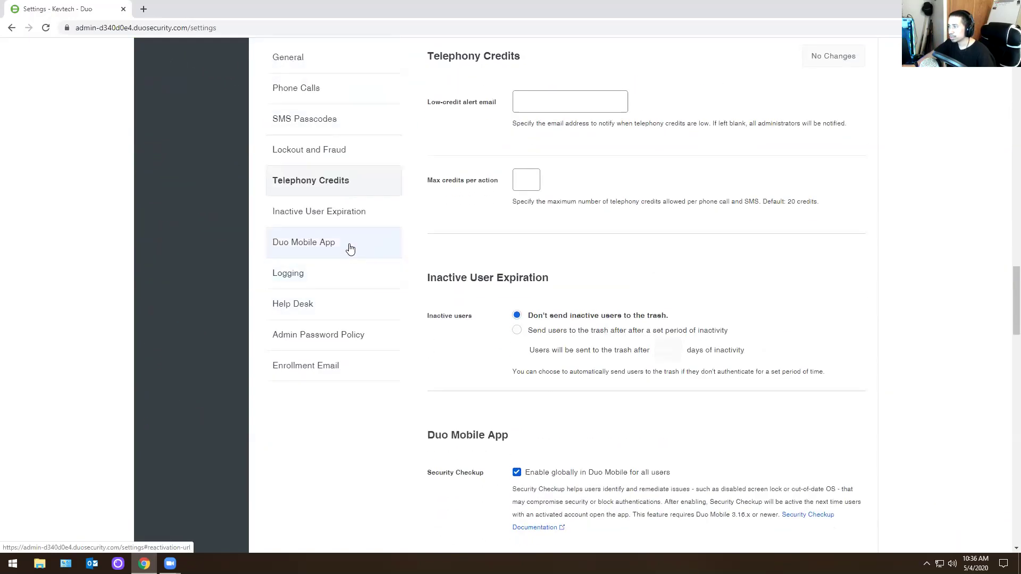
scroll(361, 244, down, 10)
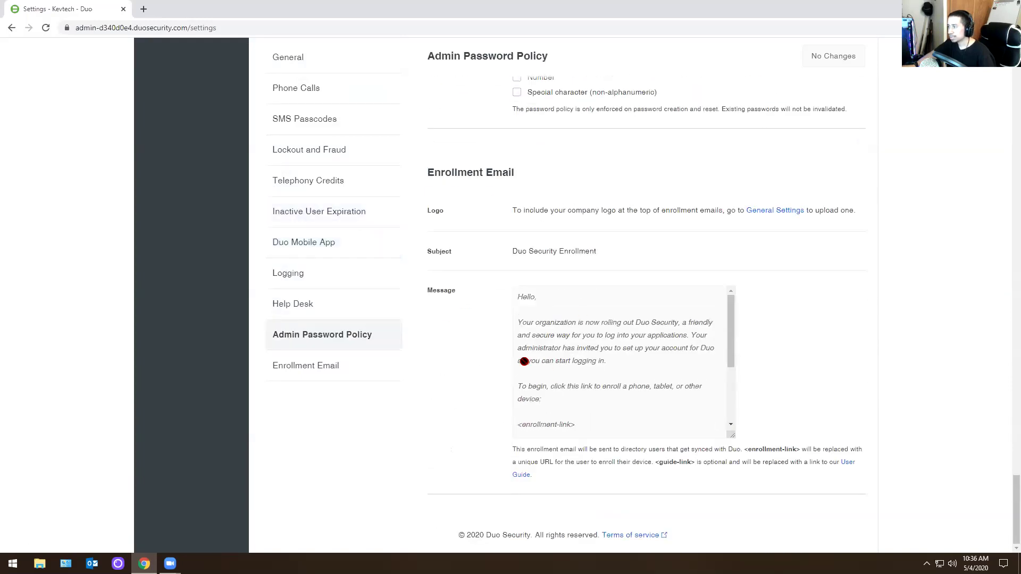
scroll(446, 341, up, 2)
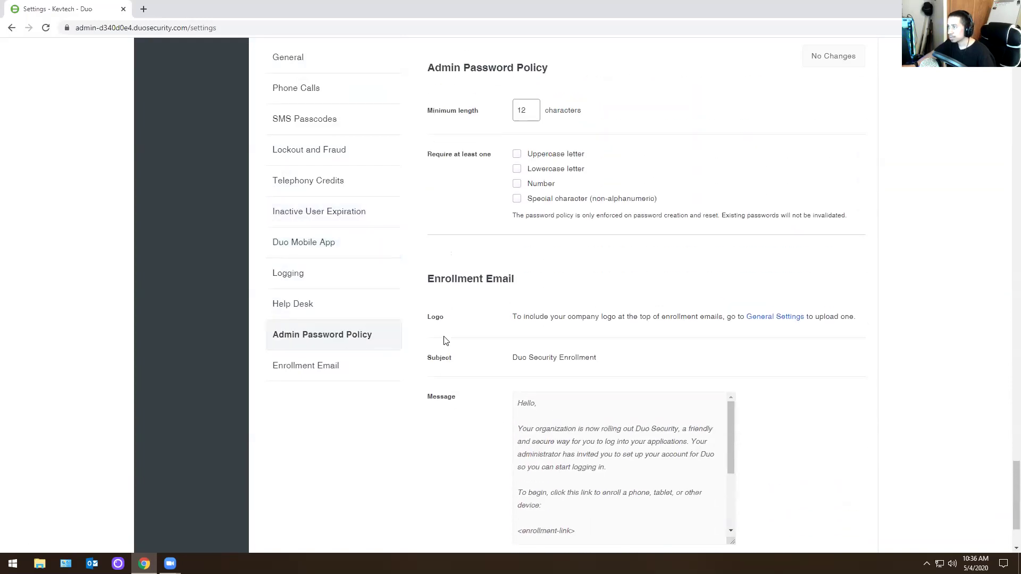
scroll(505, 404, down, 2)
scroll(495, 390, up, 5)
scroll(447, 403, down, 5)
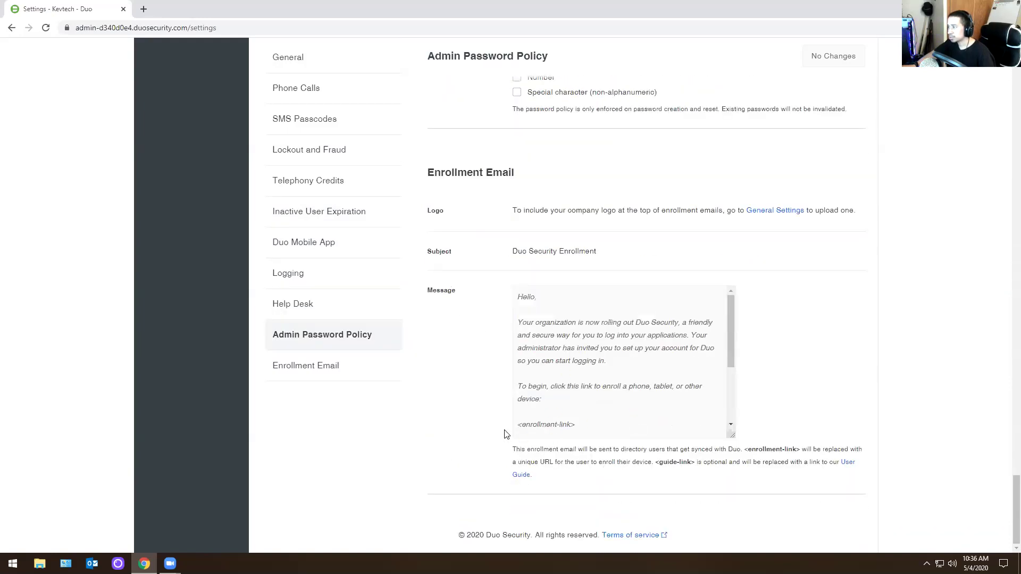
scroll(505, 435, up, 5)
scroll(392, 355, up, 6)
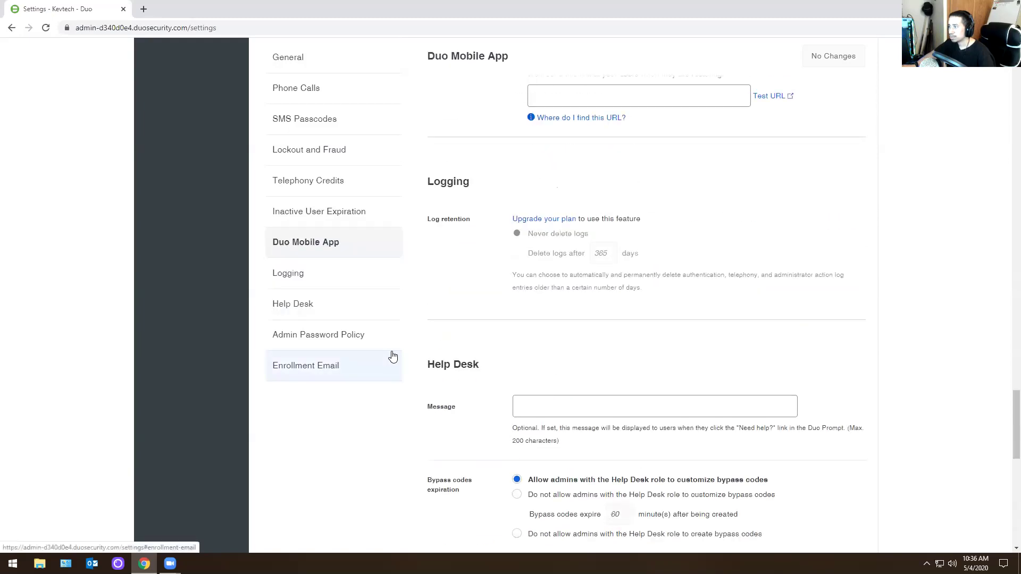
scroll(335, 457, up, 20)
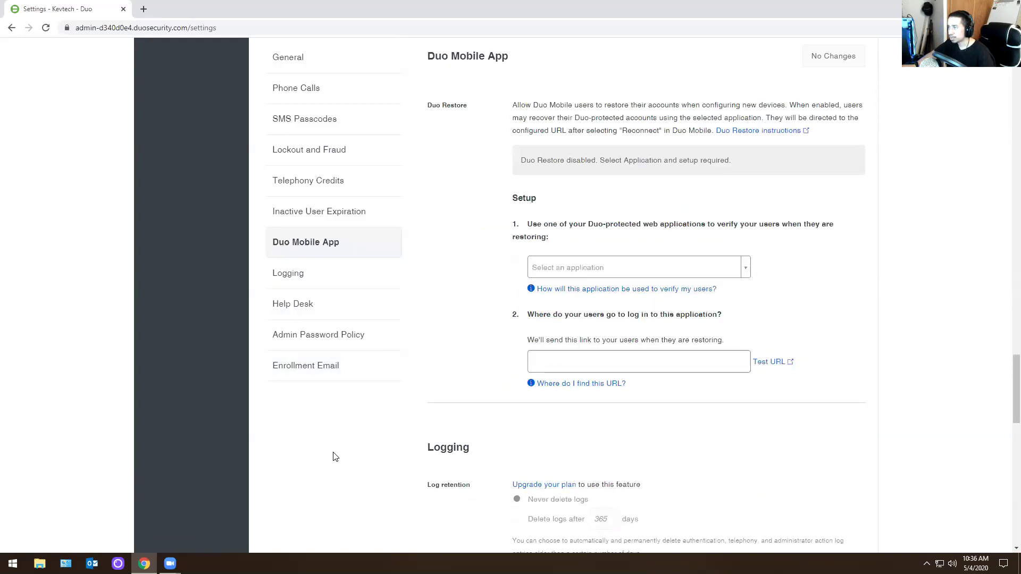
scroll(335, 457, up, 18)
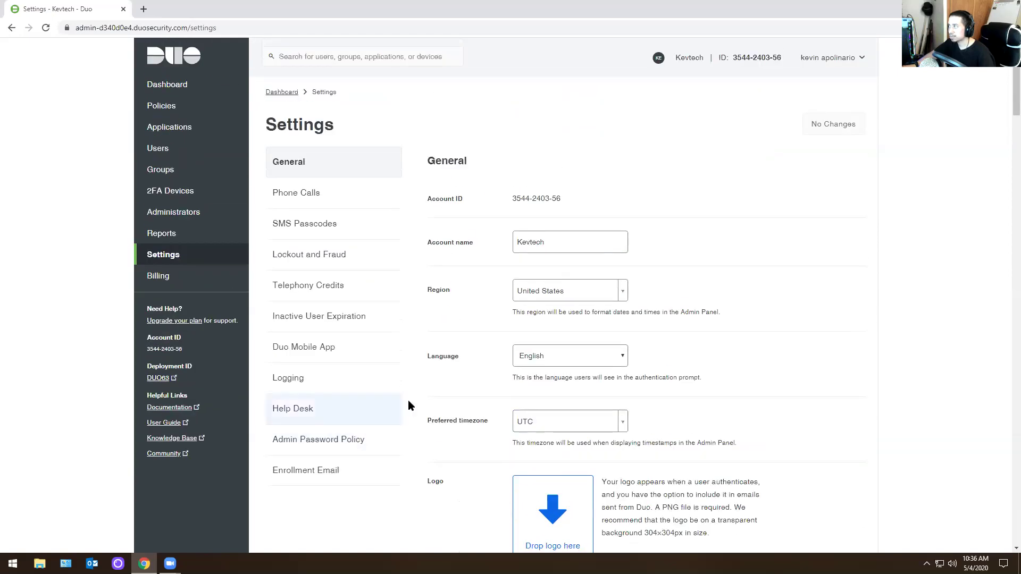
scroll(329, 394, down, 7)
scroll(271, 423, down, 20)
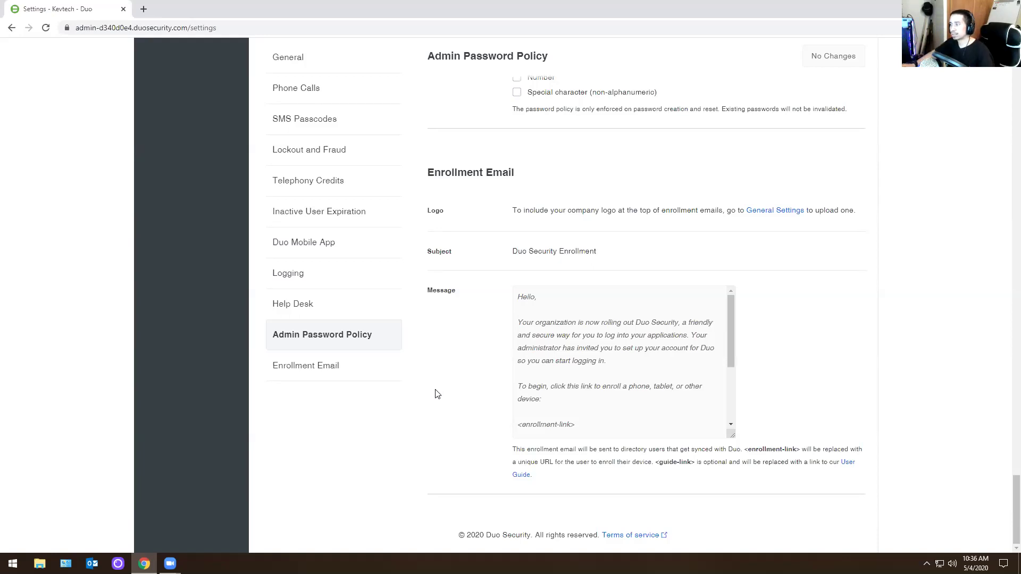
scroll(355, 419, up, 20)
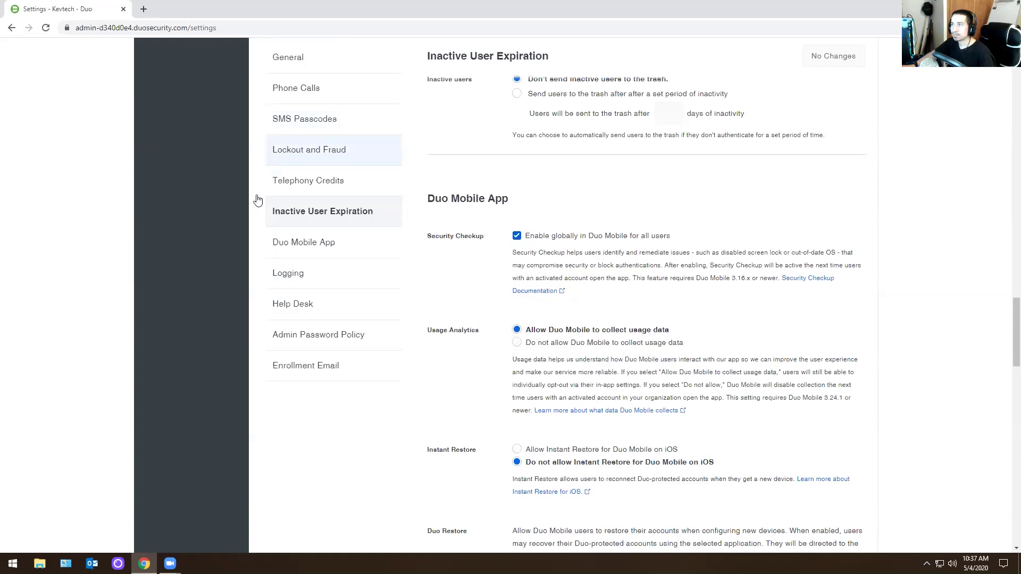
scroll(104, 347, up, 15)
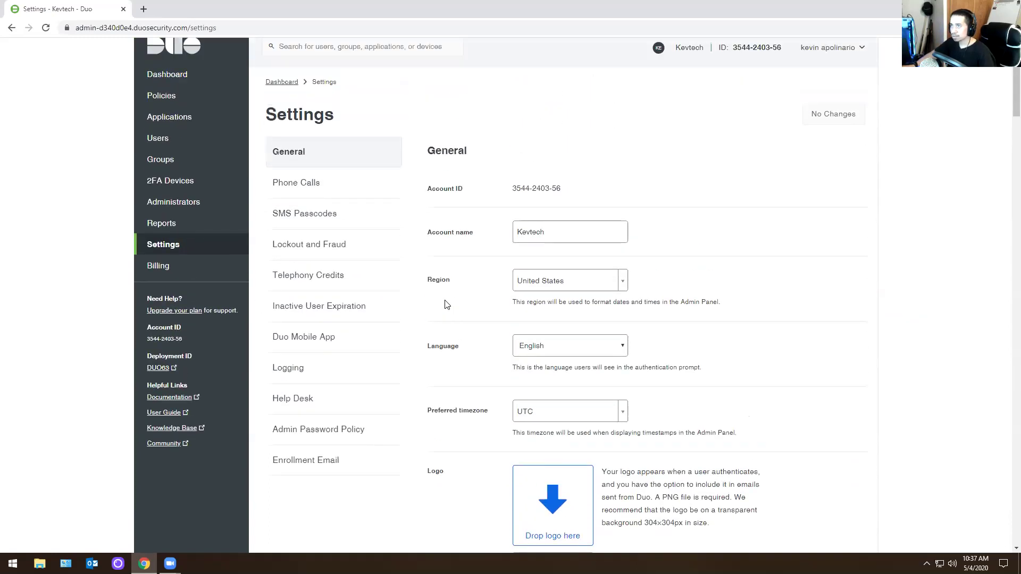
- Search the dashboard for 'apol' and open the remaining user's page
click(182, 62)
click(326, 56)
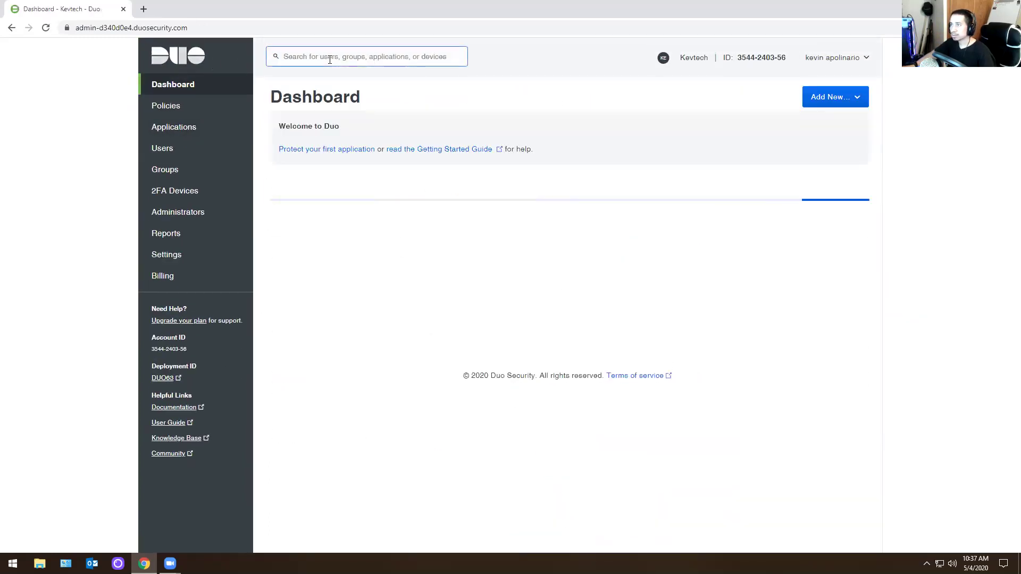
click(350, 53)
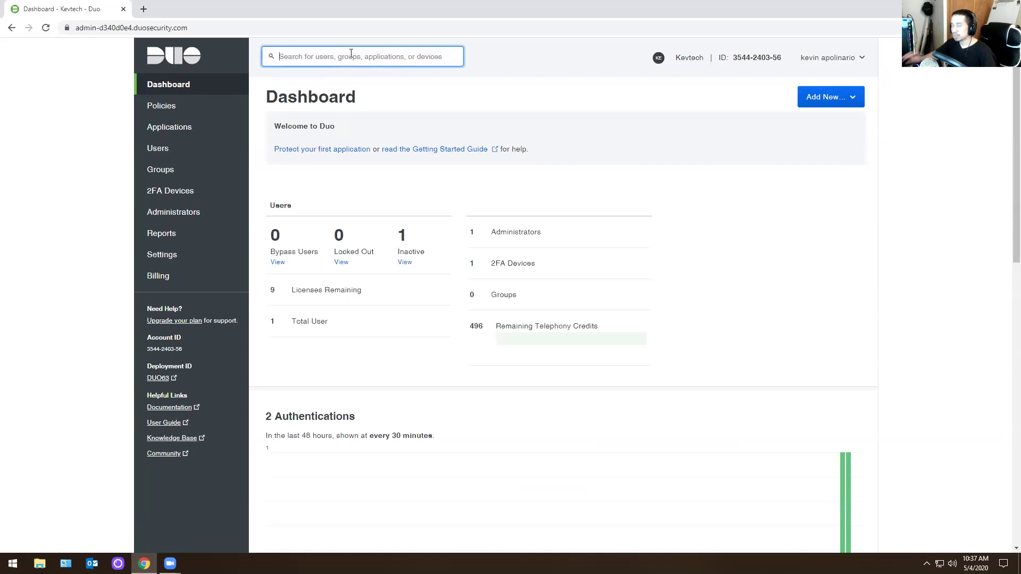
text(test)
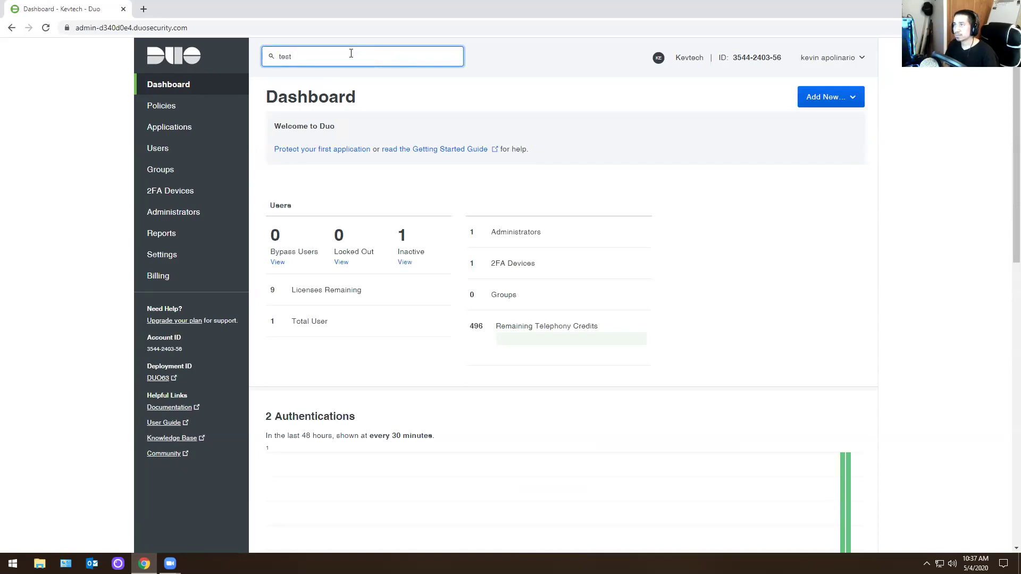
key(BackSpace)
key(BackSpace)
key(BackSpace)
text(ap)
key(BackSpace)
key(BackSpace)
text(apol)
key(Return)
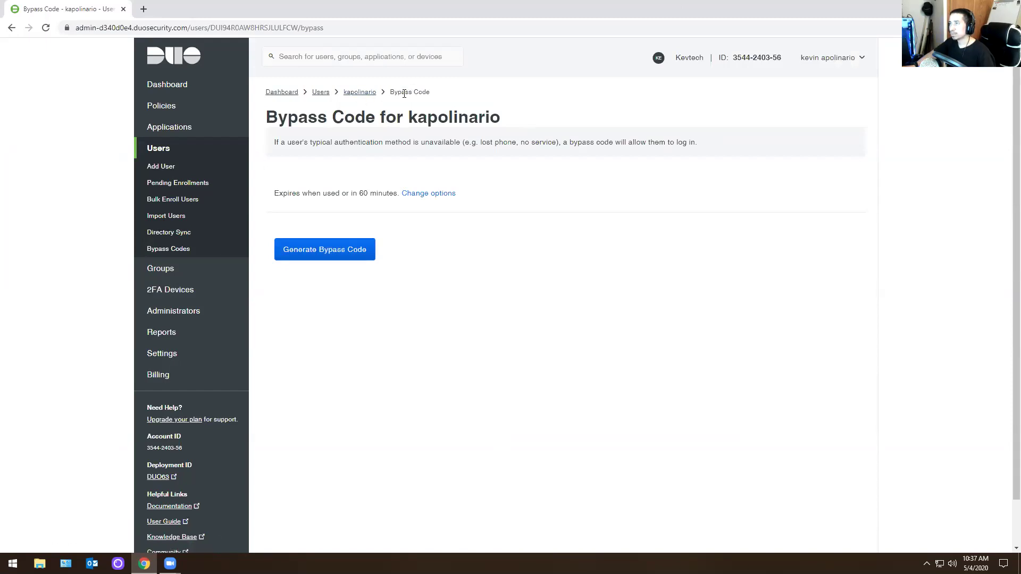
- Reveal the bypass code expiry and reuse options, then return to Dashboard to search again
click(423, 194)
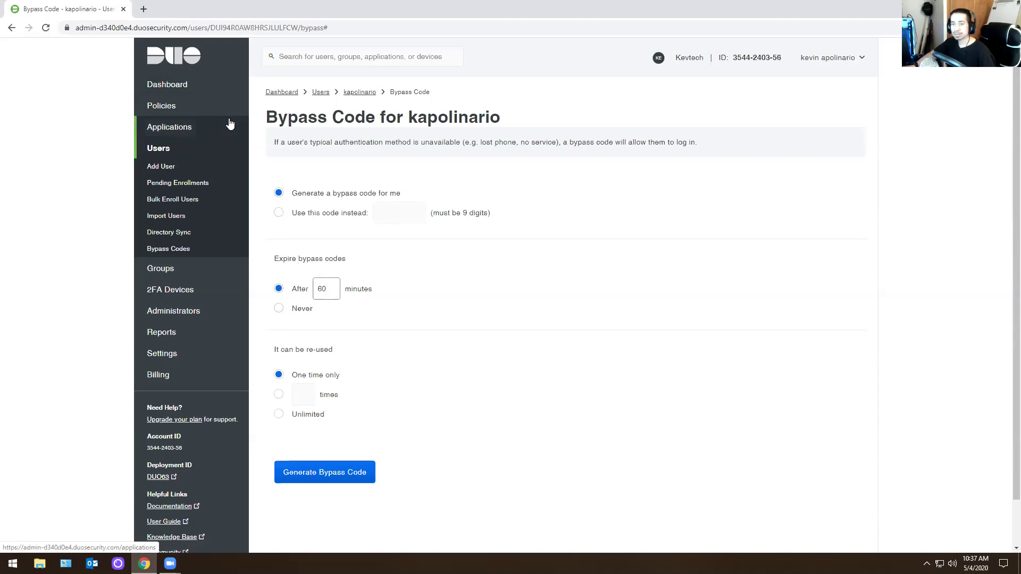
click(196, 82)
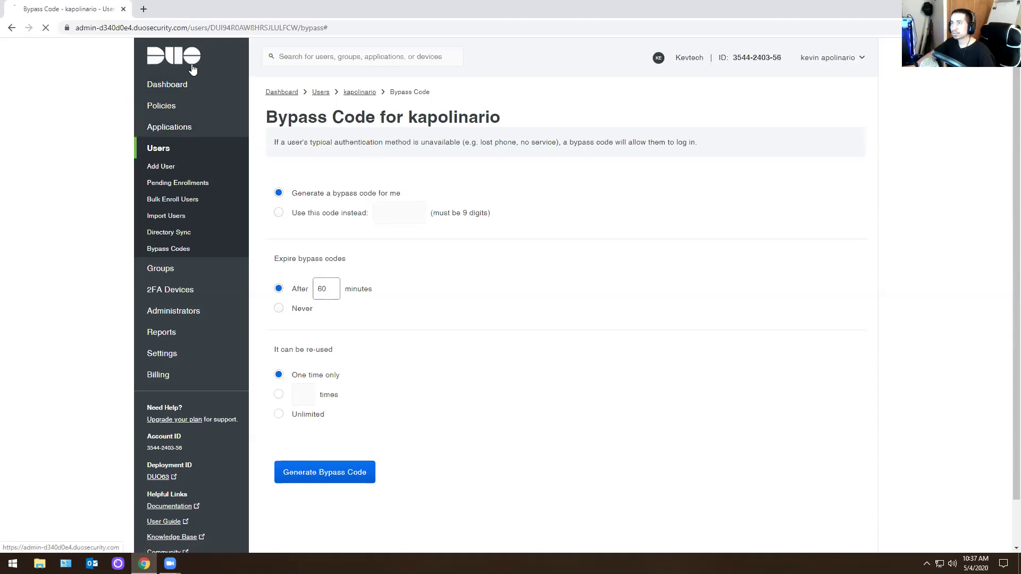
click(351, 57)
- Open the 'apol' user and switch their status to Bypass, then back to Active
text(apol)
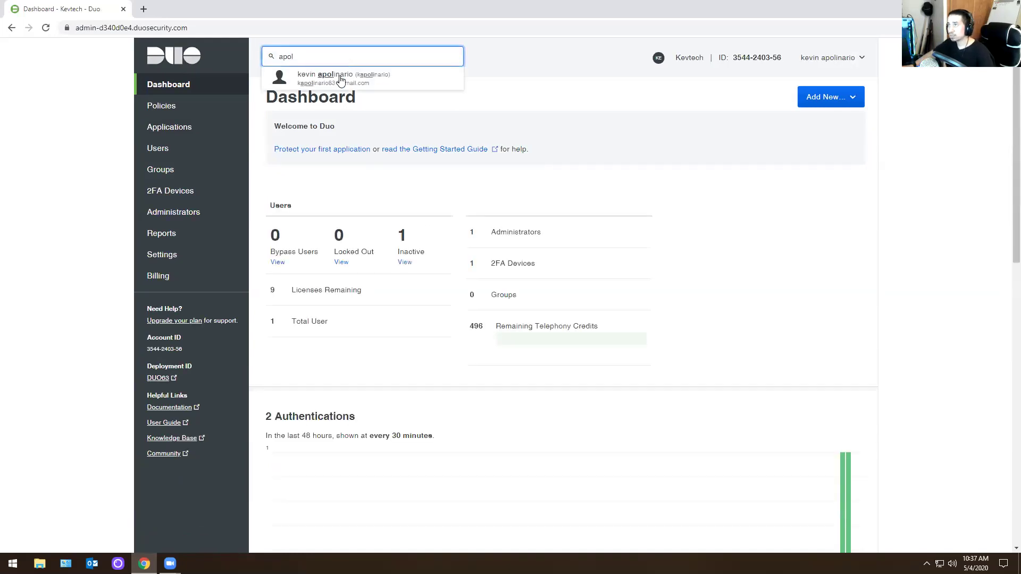
click(339, 78)
click(381, 426)
click(382, 392)
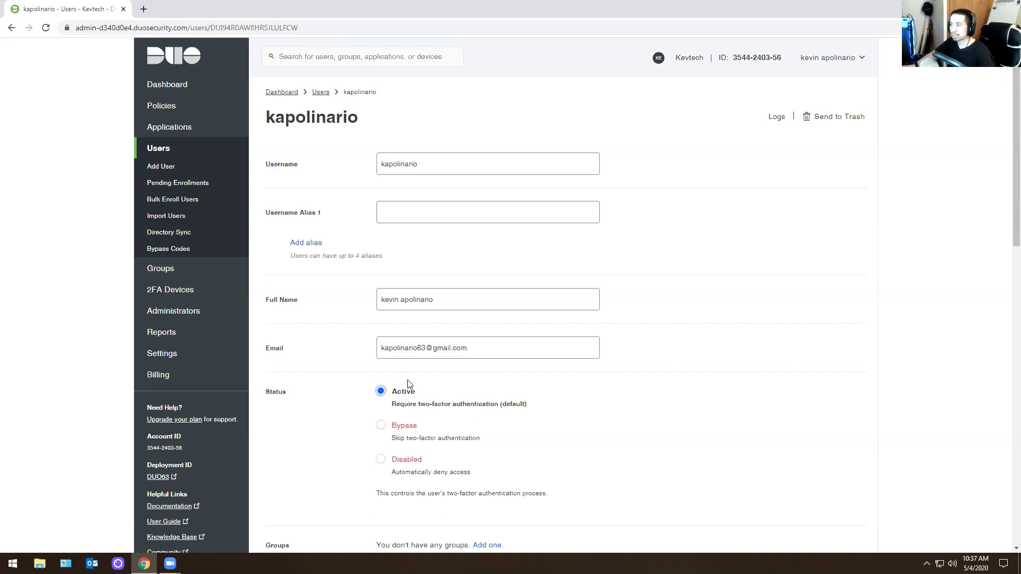
scroll(401, 391, down, 1)
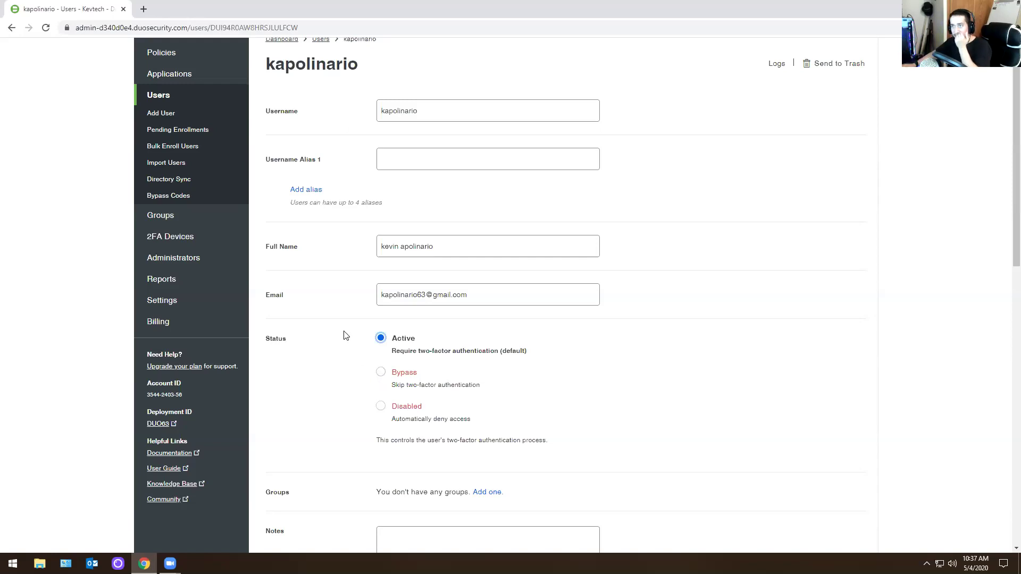
scroll(345, 335, up, 1)
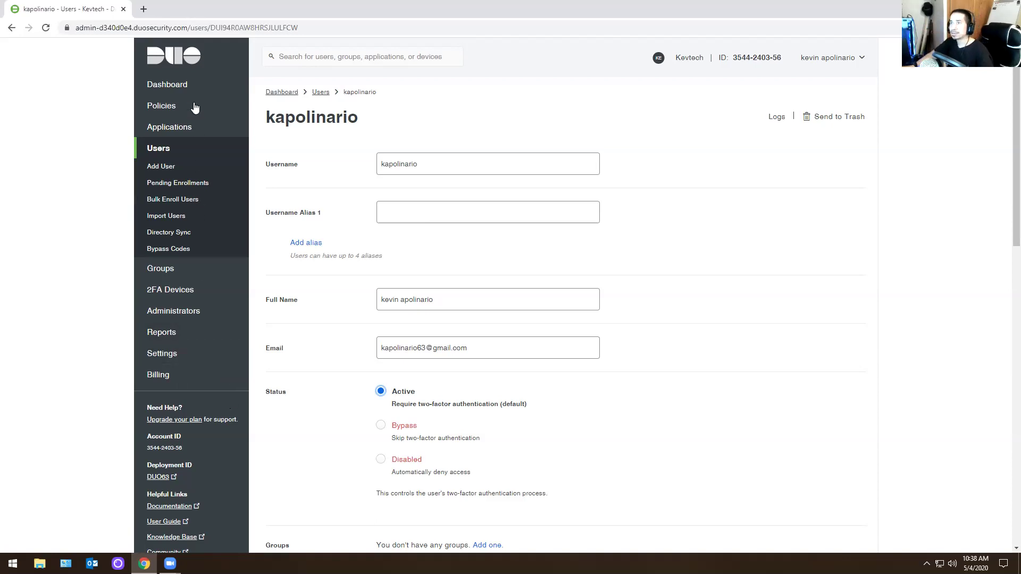
- Go back to the Dashboard showing 1 user, then minimize everything with Win+D
click(182, 82)
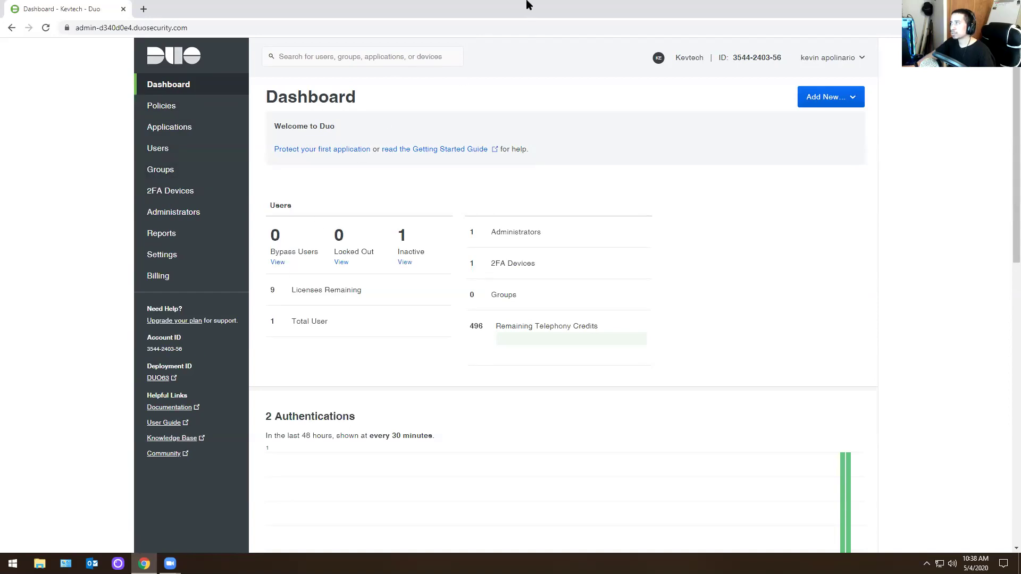
key(super+d)
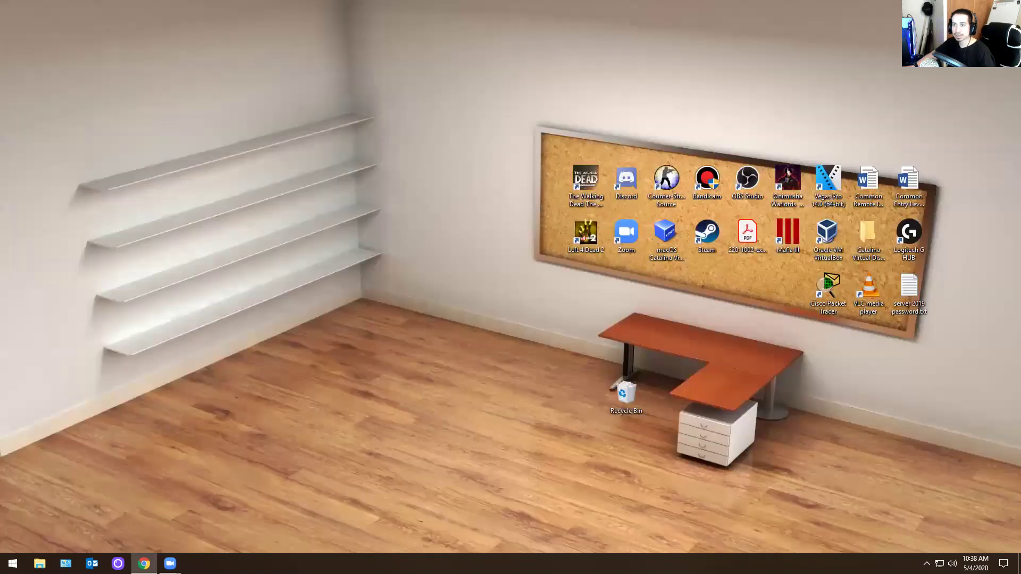